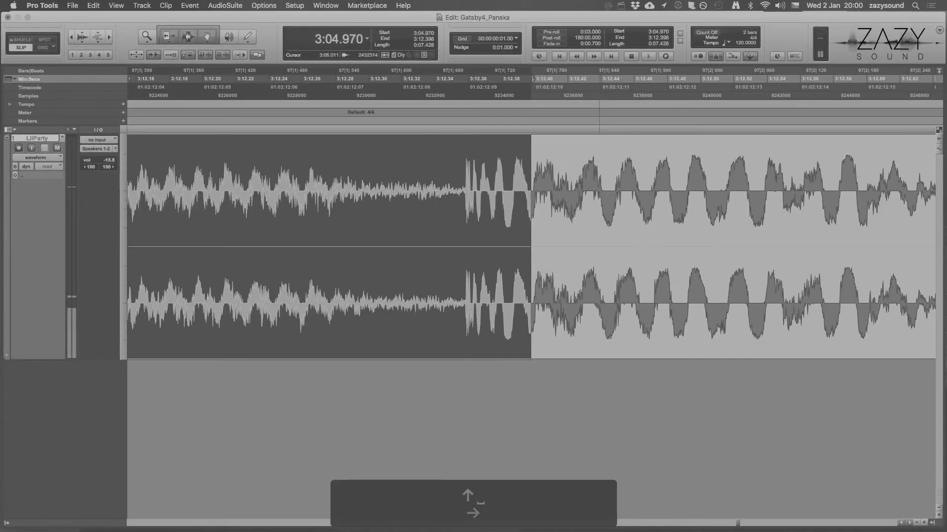
Step: Pull the selection's end back and snap it to the transient at 3:12.358, then audition the end point
drag(528, 195, 440, 195)
key(Right)
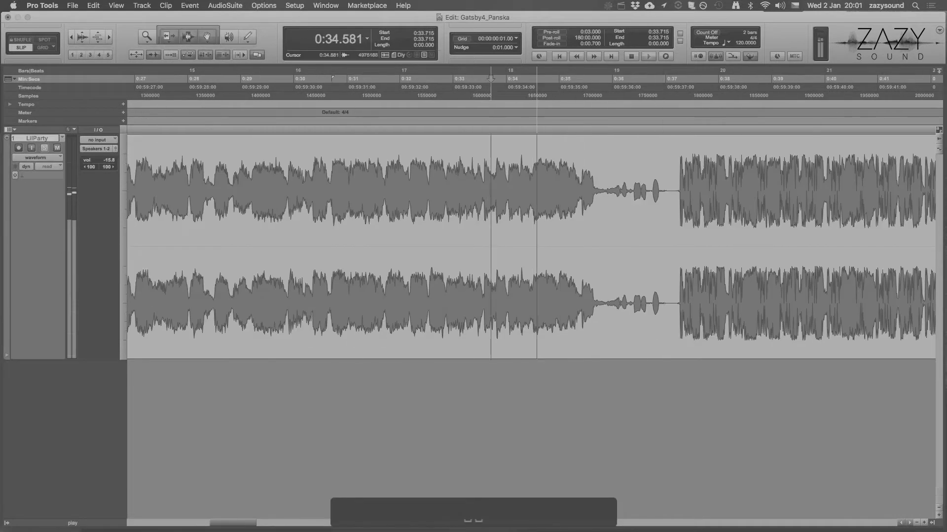
key(Tab)
key(shift+Tab)
Step: Capture the selected phrase as a clip named 02_Padapam
key(super+r)
text(02_Padapam)
key(Return)
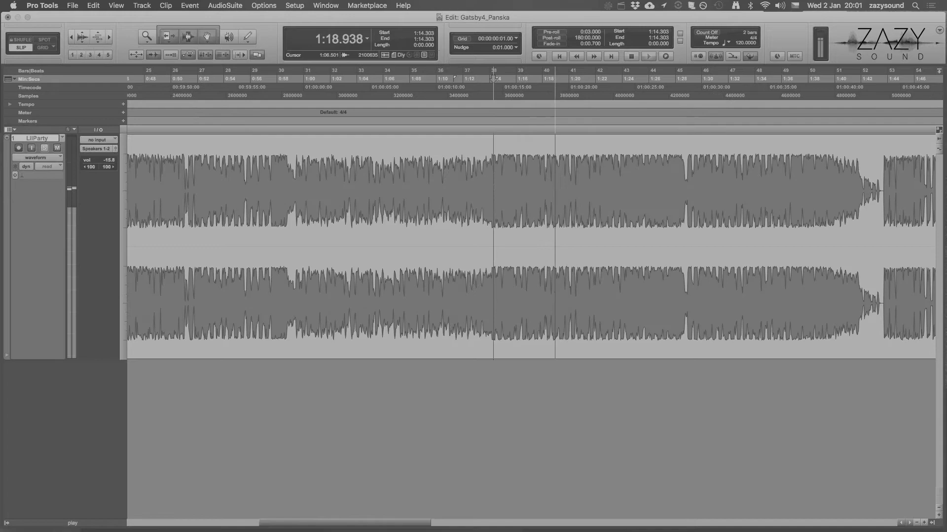
Step: Mark the next section of the song on the fly during playback, from about 1:21.6 to 1:27.1
key(Down)
key(t)
key(t)
key(t)
key(Right)
key(Up)
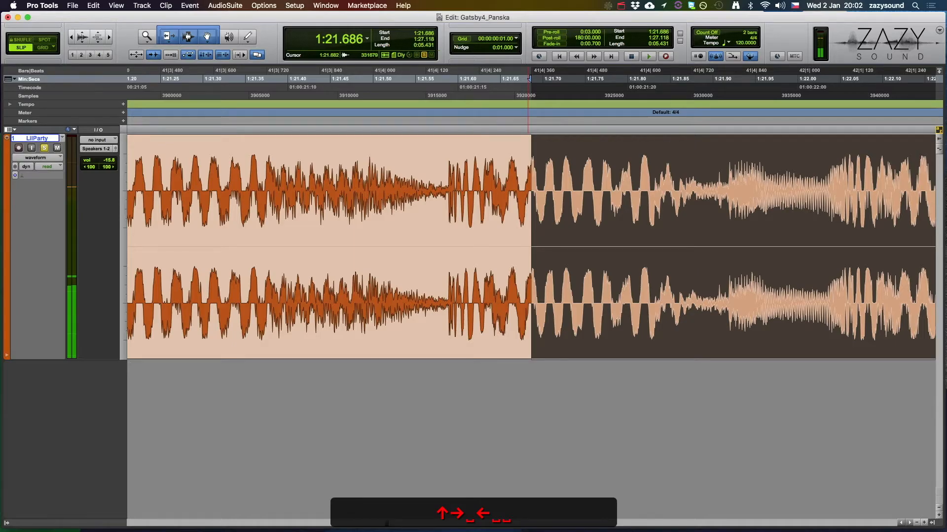
Step: Fine-tune the selection's start to the transient at 1:21.588 by scrubbing and audition it
scroll(528, 245, up, 5)
scroll(528, 244, down, 1)
scroll(527, 245, up, 2)
scroll(527, 244, down, 1)
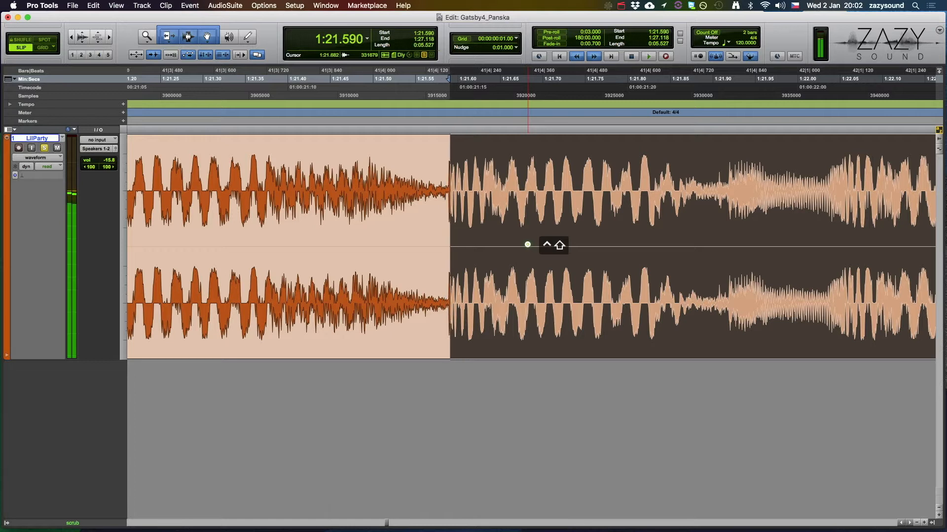
key(super+Left)
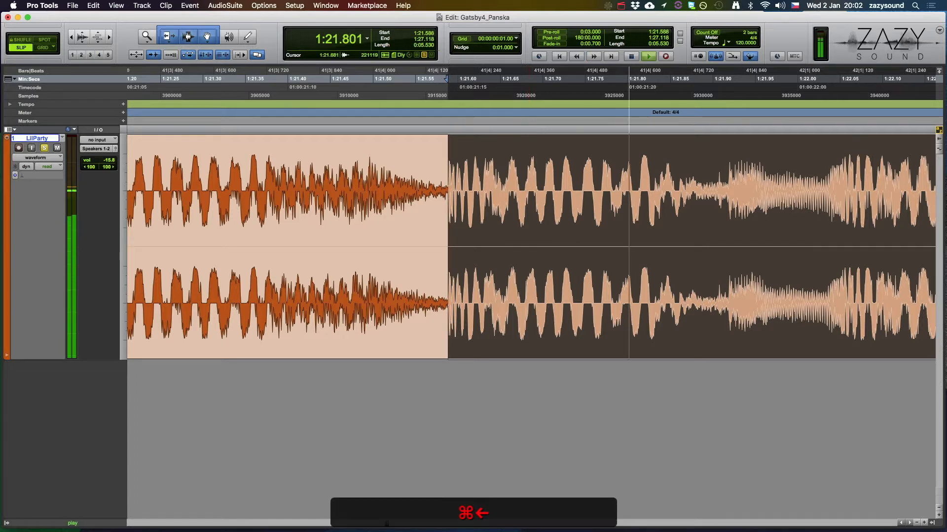
Step: Fine-tune the selection's end to the transient at 1:27.127 by scrubbing and audition it
key(alt+Right)
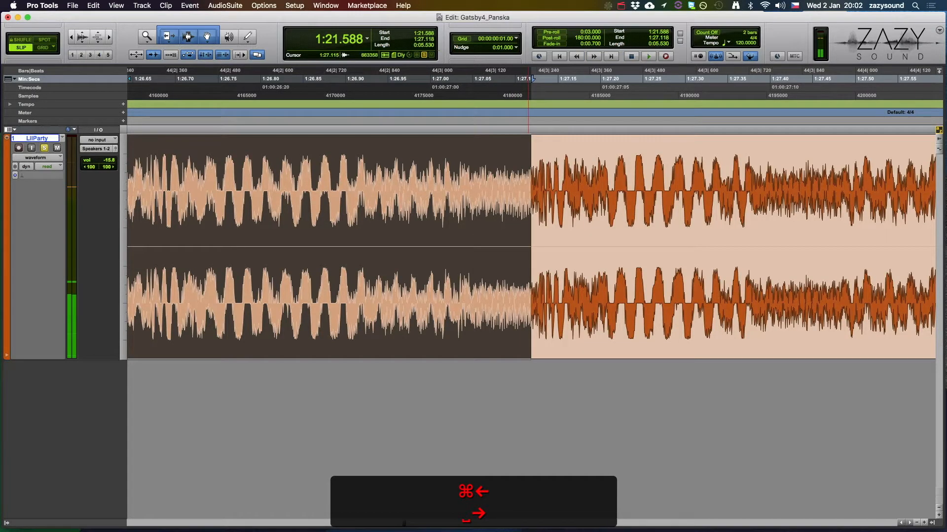
scroll(528, 241, up, 6)
scroll(527, 241, down, 5)
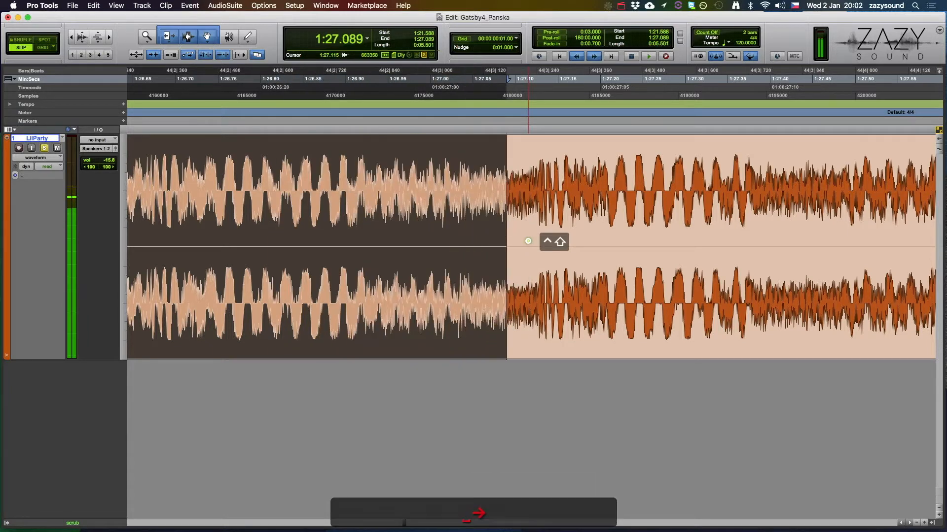
scroll(528, 241, down, 6)
scroll(527, 241, up, 6)
scroll(528, 241, down, 1)
scroll(527, 241, up, 1)
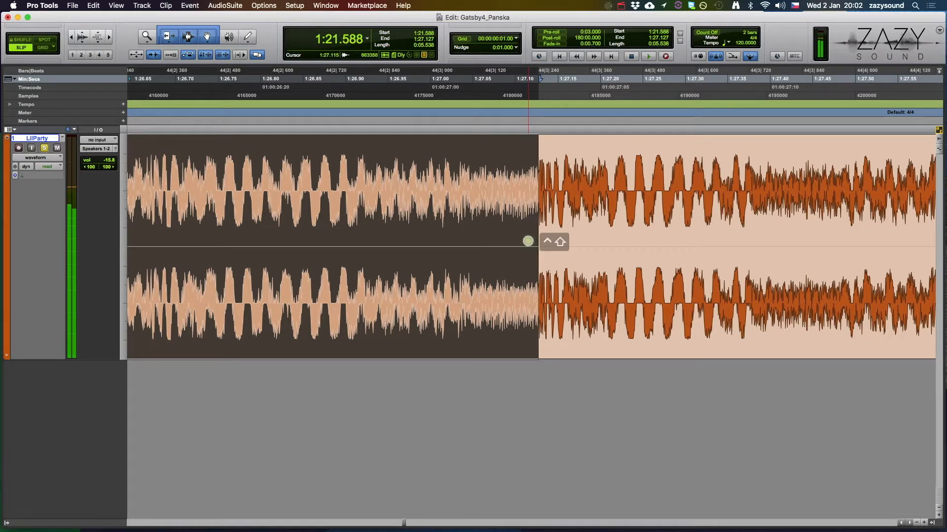
key(super+Right)
Step: Fit the selected section in view and capture it as a clip named 03_Lil party
key(alt+f)
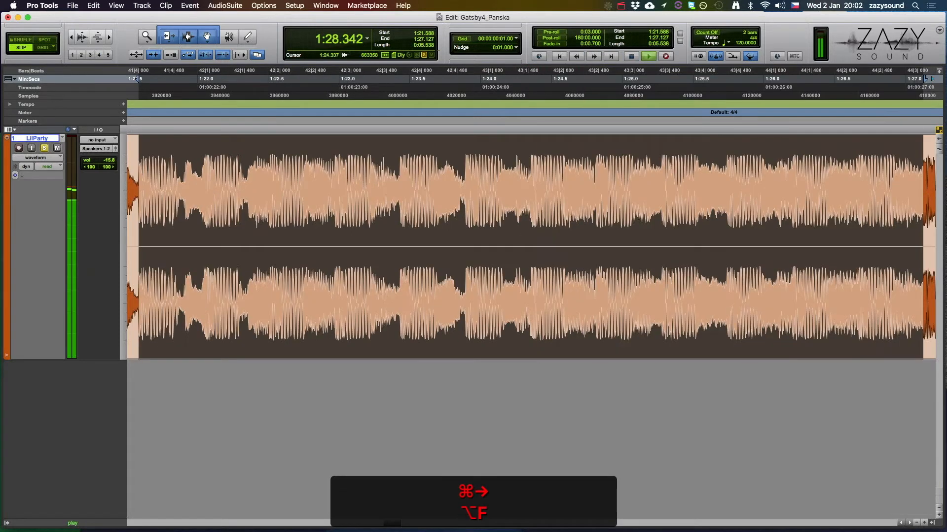
key(r)
key(r)
key(r)
key(space)
key(super+shift+r)
text(03_Lil_party)
key(Return)
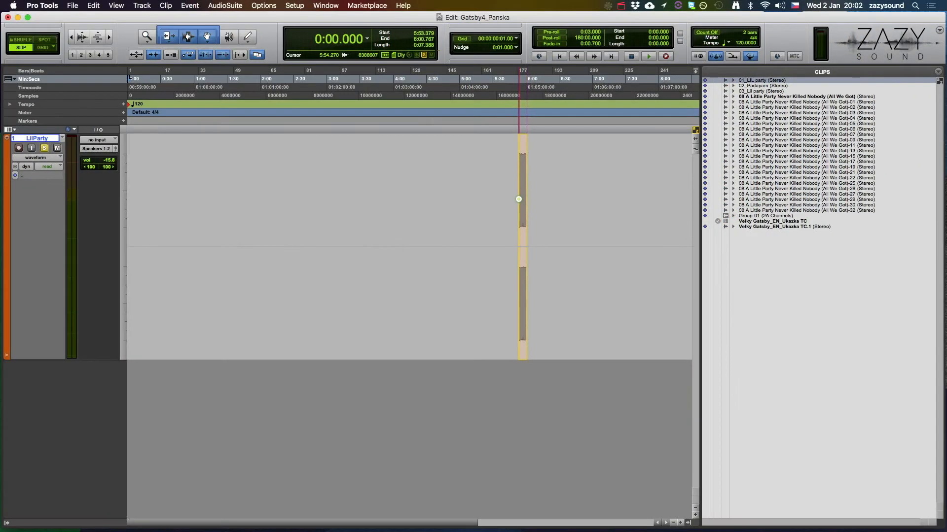
Step: Snap the 01_LIL party clip on the LilParty track to the session start at 0:00.000
click(518, 199)
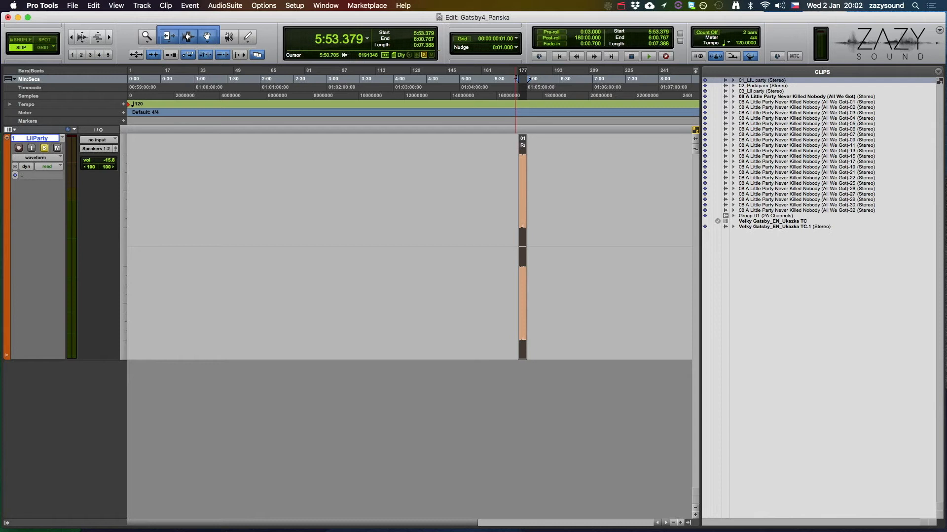
key(Return)
ctrl+click(523, 341)
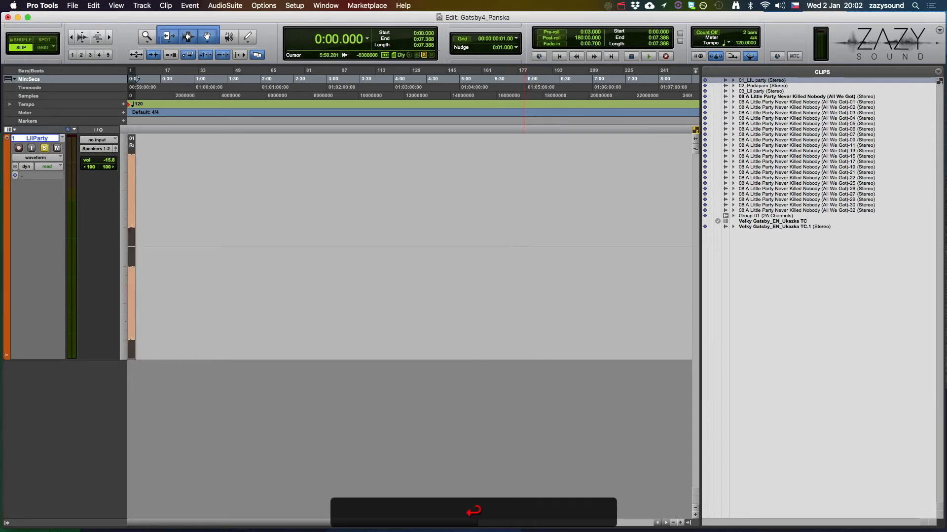
Step: Place the 03_Lil party clip on the track and snap it to the end of 01_LIL party
drag(761, 91, 584, 202)
click(558, 186)
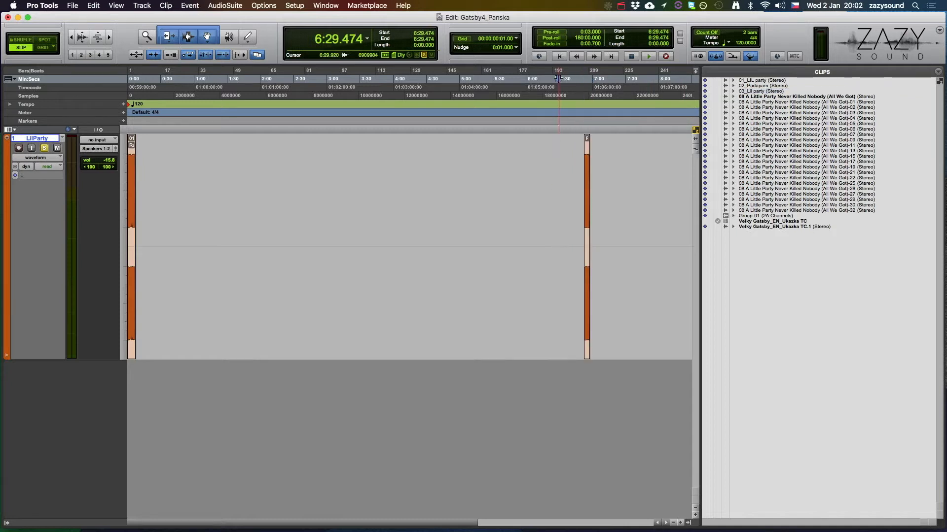
key(alt+Tab)
ctrl+click(587, 328)
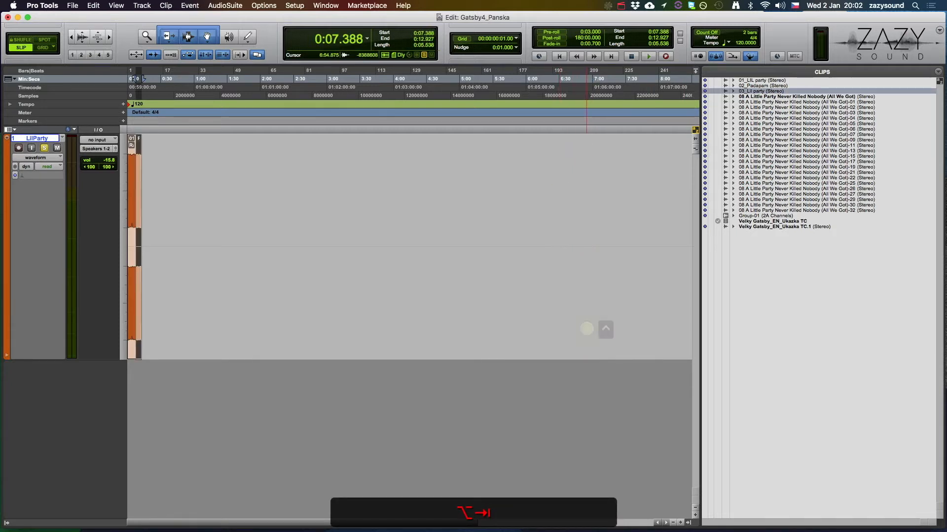
Step: Place the 02_Padapam clip on the track and snap it to the end of 03_Lil party at 0:12.927
drag(758, 86, 616, 207)
click(600, 195)
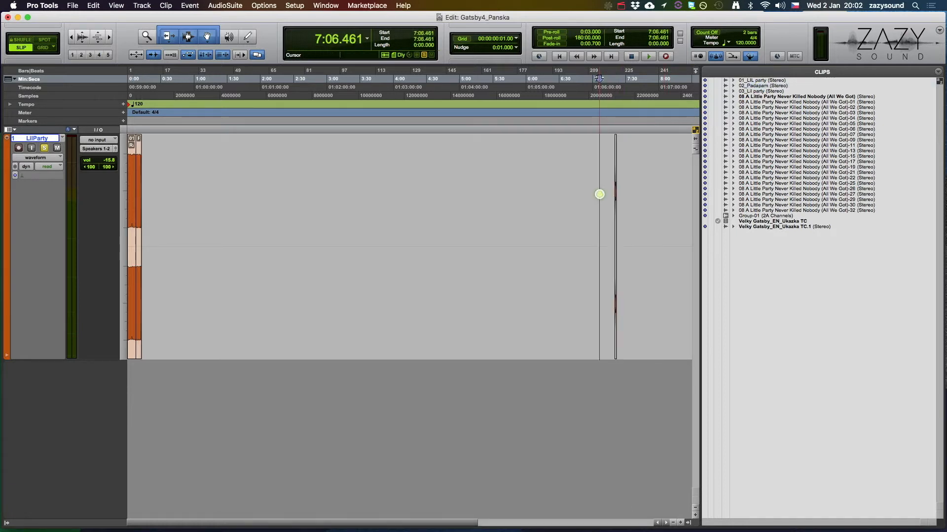
key(alt+Tab)
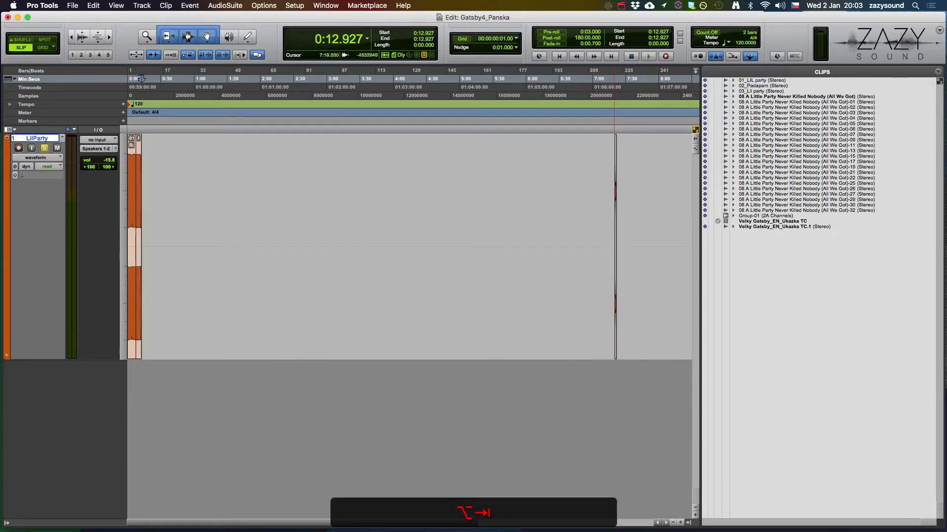
scroll(614, 198, up, 10)
click(328, 207)
key(Tab)
key(Tab)
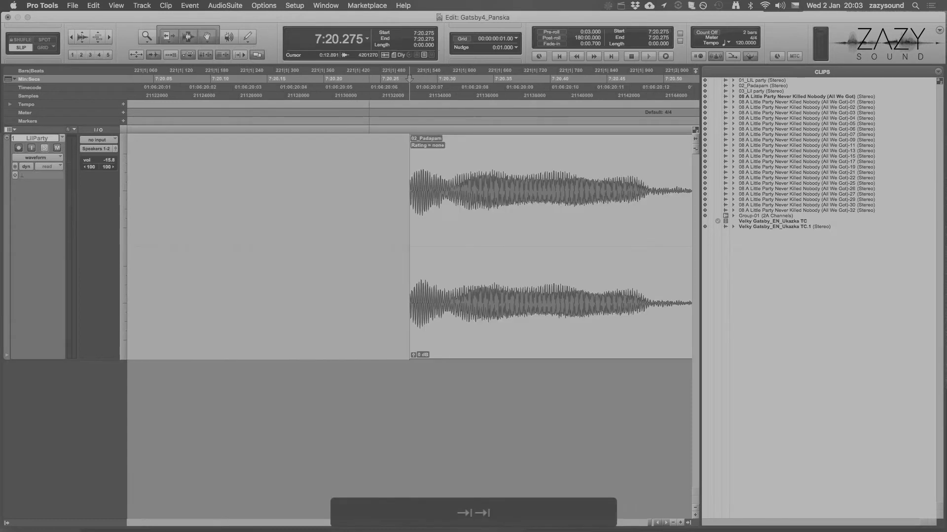
key(alt+Tab)
scroll(491, 207, down, 10)
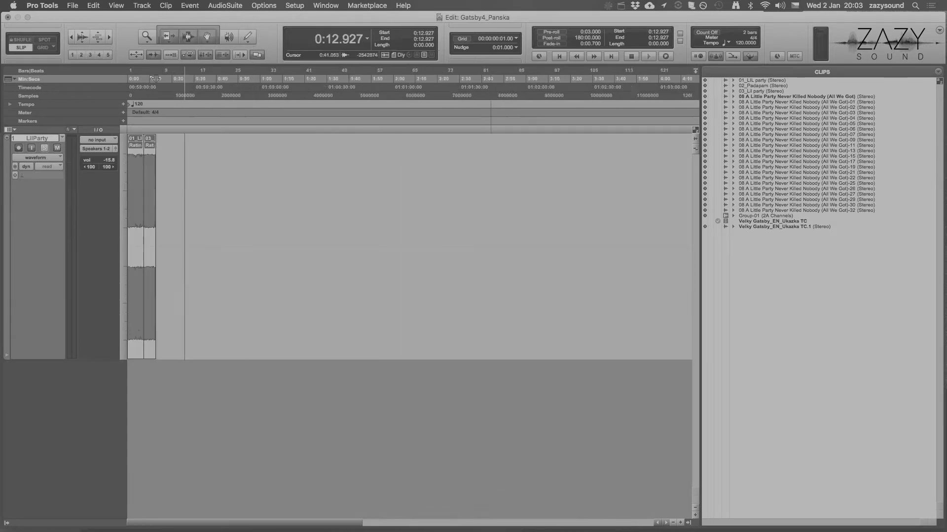
scroll(154, 79, down, 3)
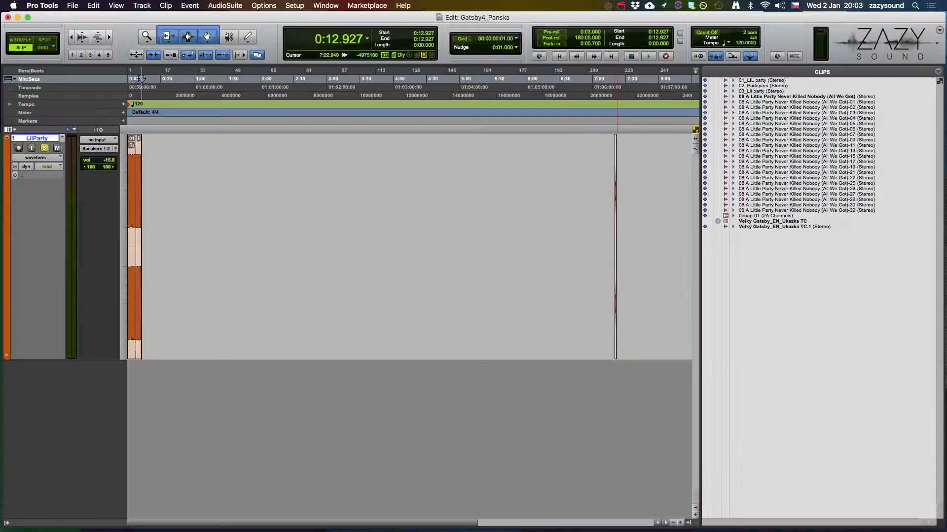
drag(142, 78, 143, 79)
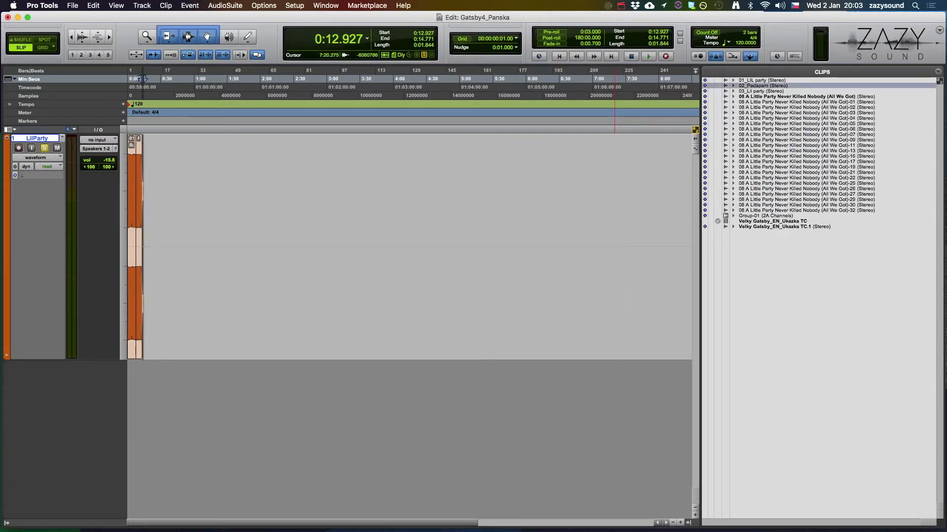
Step: Zoom in on the start of the 02_Padapam clip and hide the clip list
key(t)
key(t)
key(t)
key(t)
key(t)
key(t)
key(t)
key(t)
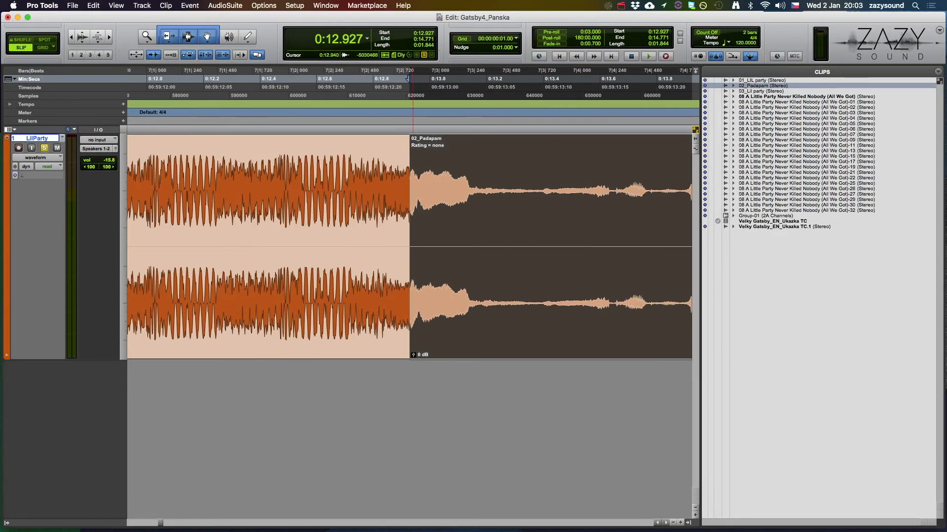
click(688, 522)
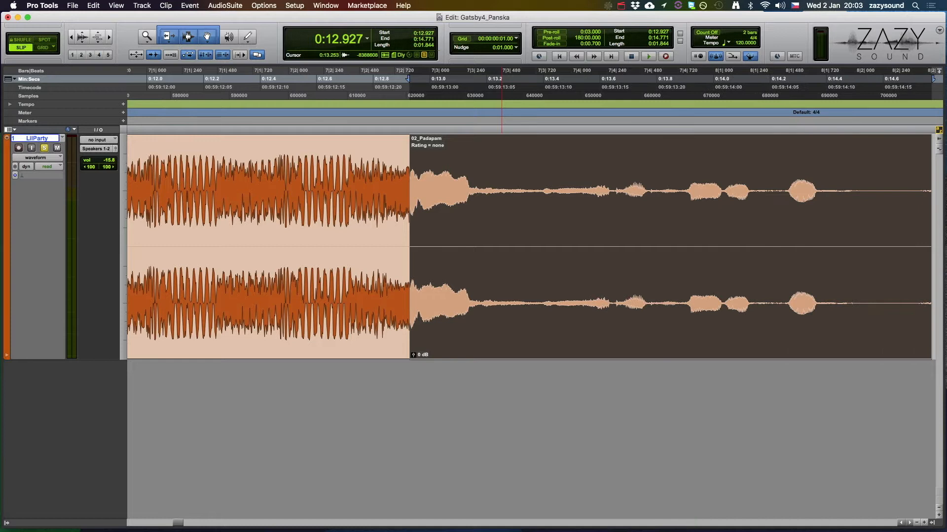
Step: Select from the session start to the end of 02_Padapam, fit it in view and play it
key(shift+Return)
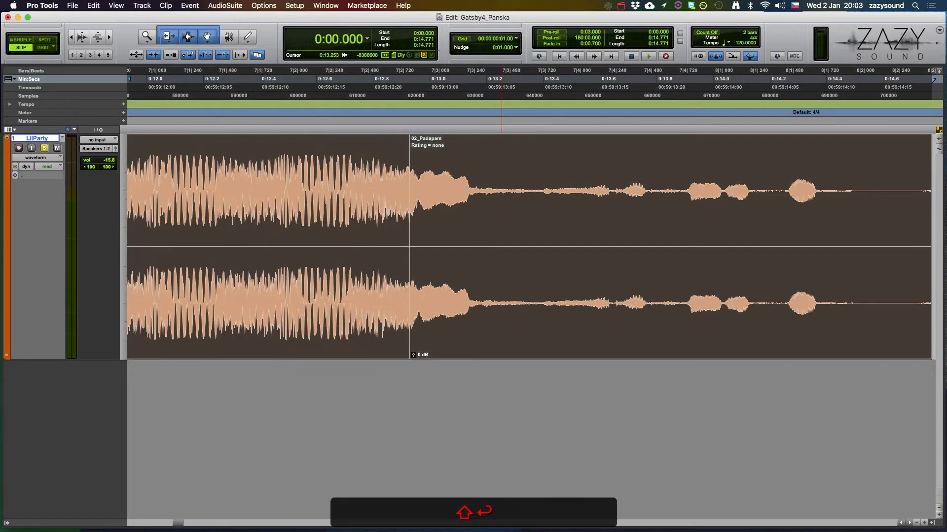
key(alt+f)
key(space)
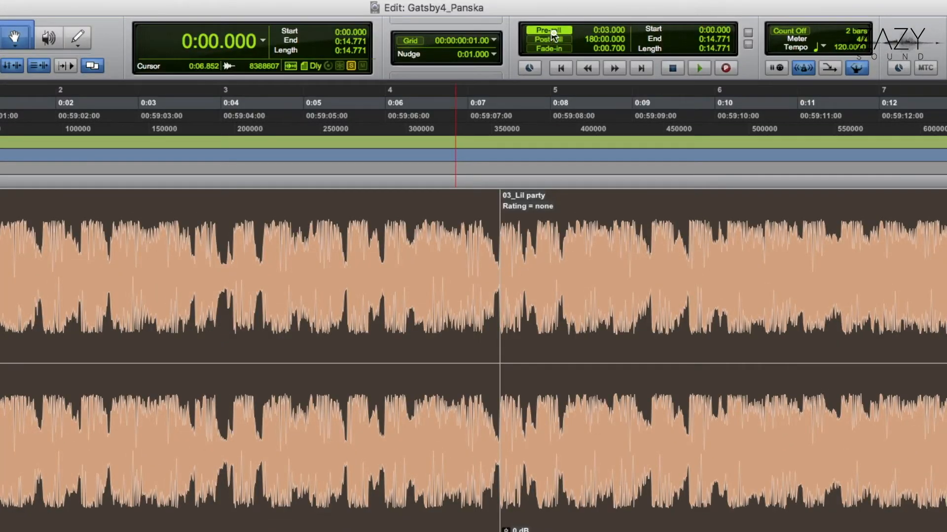
Step: Enable pre-roll and post-roll, and turn off Tab to Transients
click(554, 39)
key(Return)
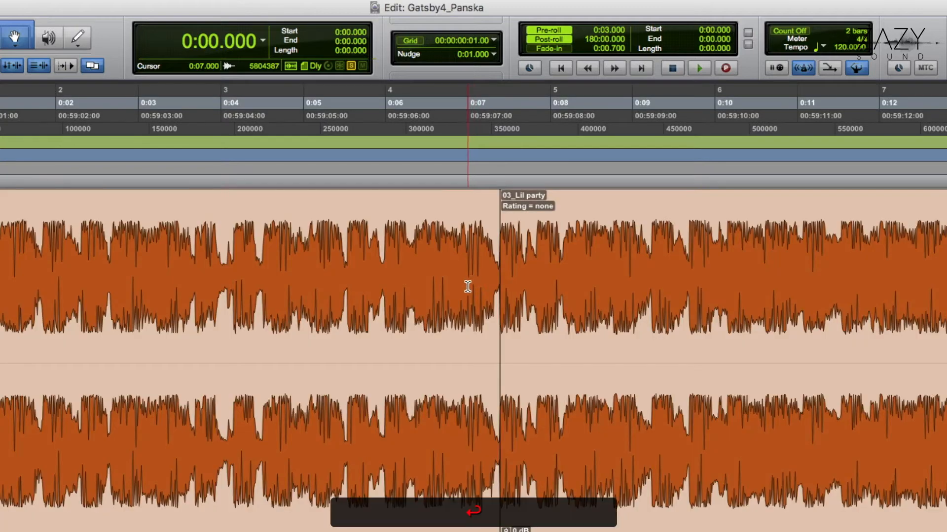
key(Tab)
key(t)
key(t)
key(t)
key(t)
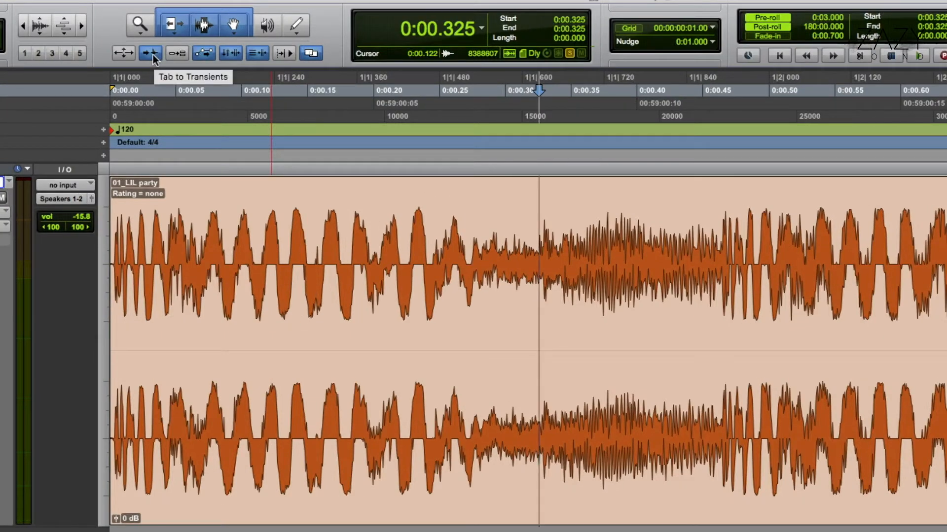
click(153, 55)
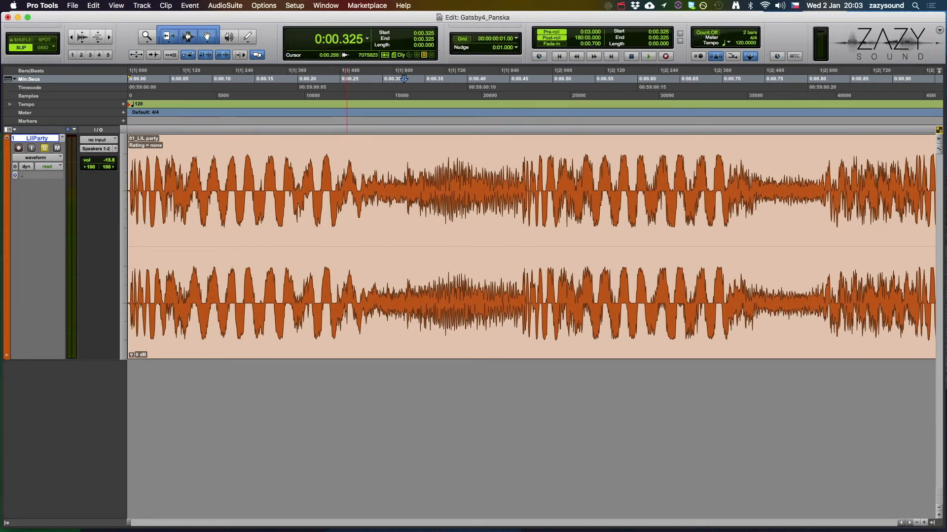
Step: Place the insertion point at the boundary between 01_LIL party and 03_Lil party and play across the edit
key(Tab)
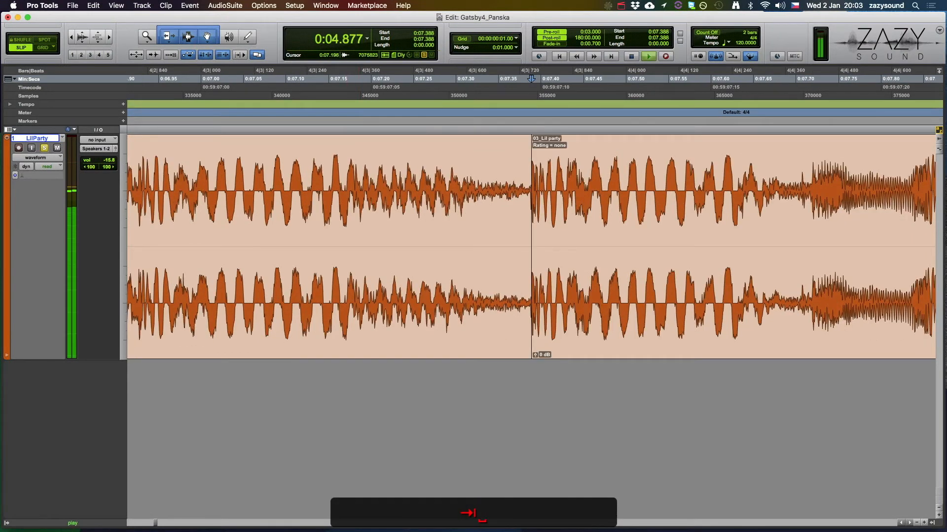
scroll(360, 255, up, 3)
scroll(532, 246, up, 1)
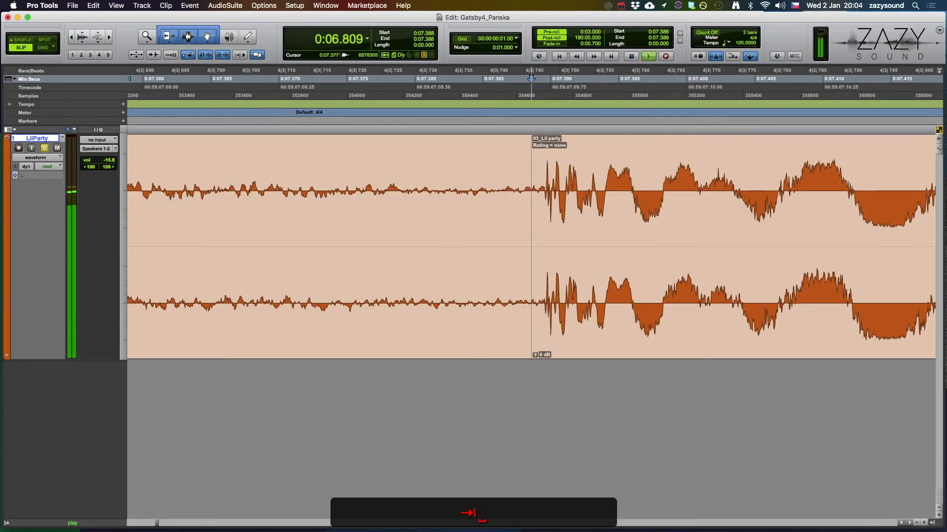
scroll(375, 260, up, 2)
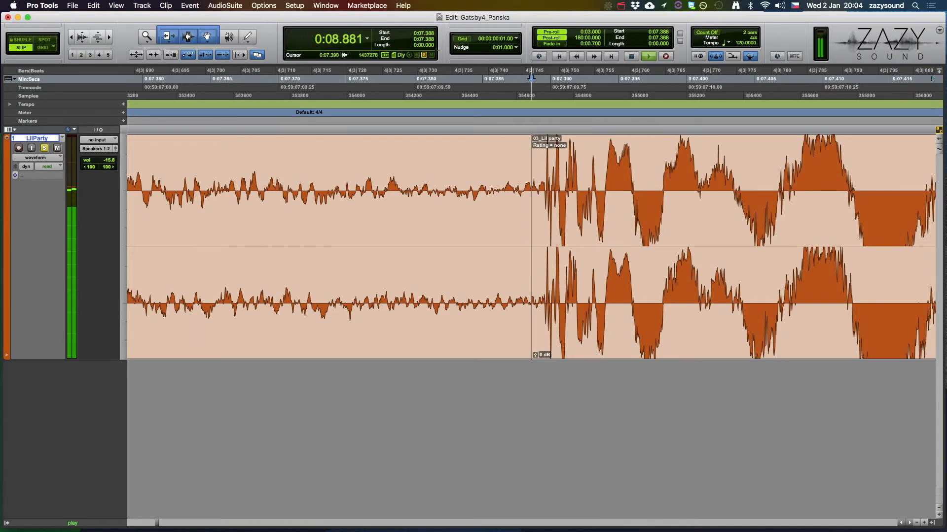
key(space)
Step: Extend the first clip's end past its hidden transient and shift 03_Lil party so both transients line up
drag(531, 230, 549, 232)
key(y)
click(591, 315)
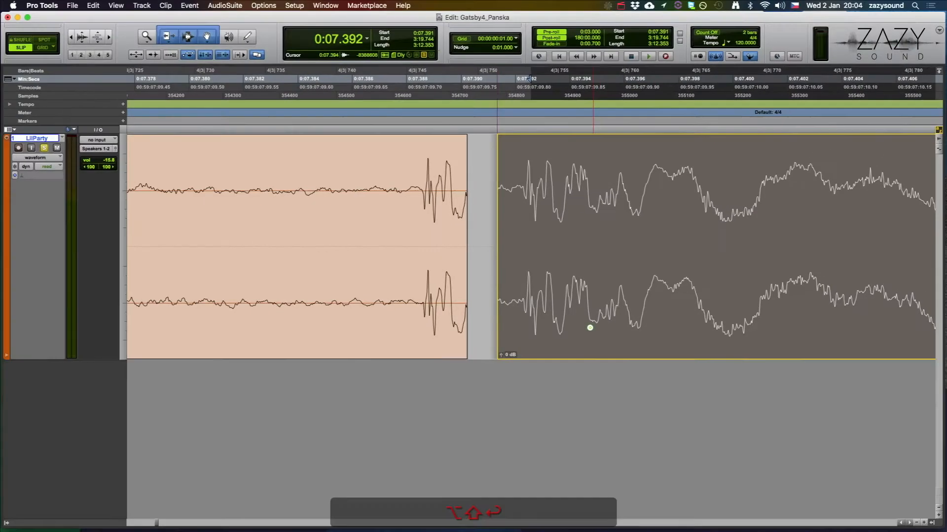
drag(546, 322, 493, 312)
Step: Crossfade the boundary between the two clips from 0:07.377 to 0:07.388 with Equal Power link and standard in and out shapes
drag(302, 205, 418, 210)
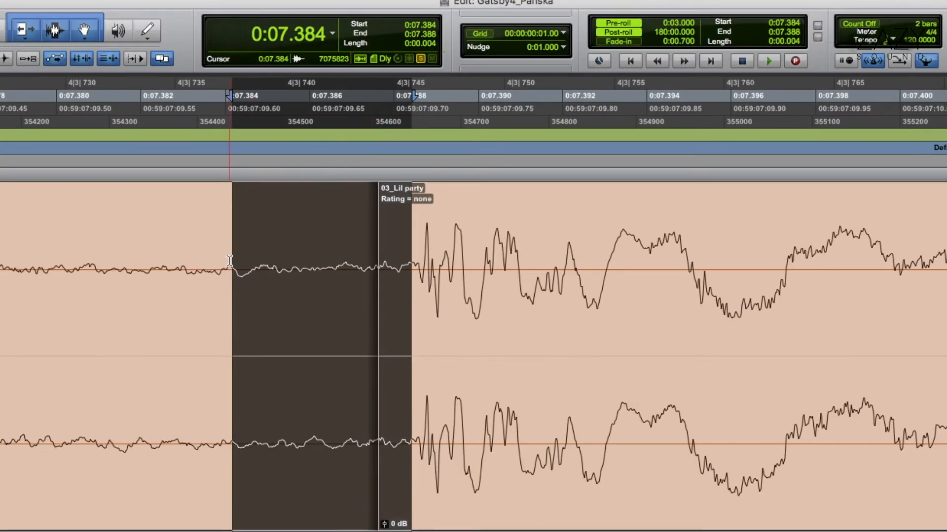
drag(229, 261, 269, 249)
key(r)
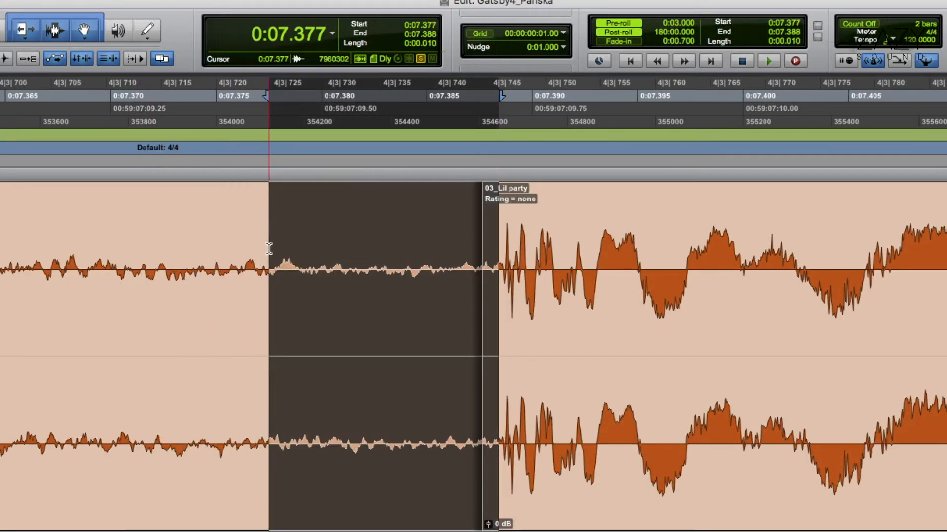
key(super+f)
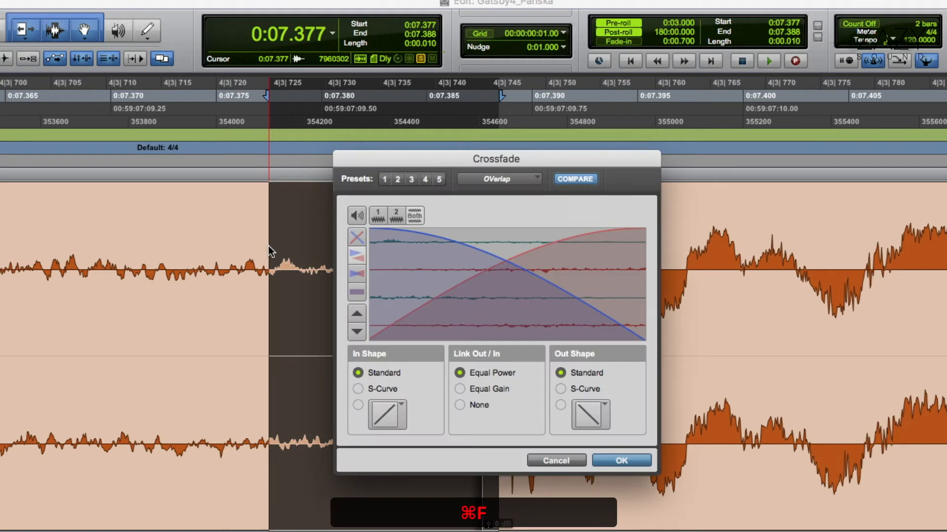
key(Return)
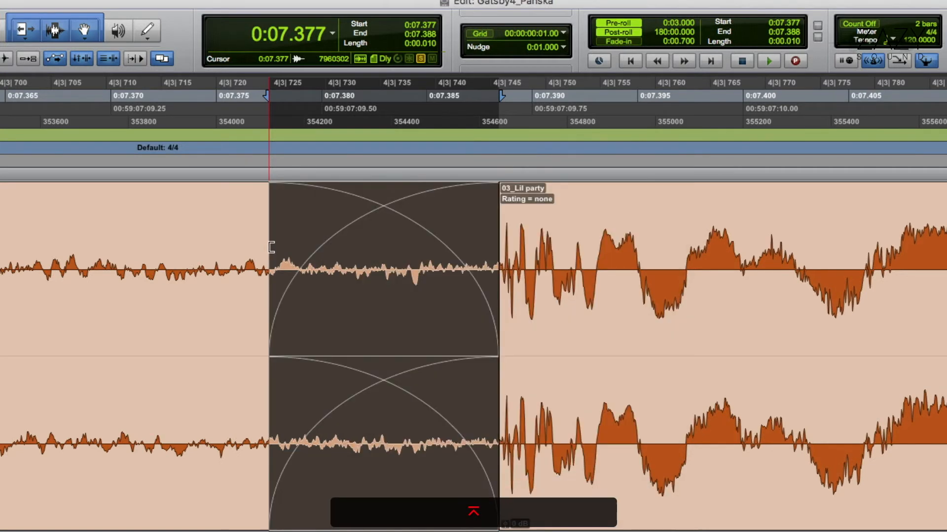
Step: Play across the crossfade between 01_LIL party and 03_Lil party, comparing playback with pre-roll and post-roll on and off
key(space)
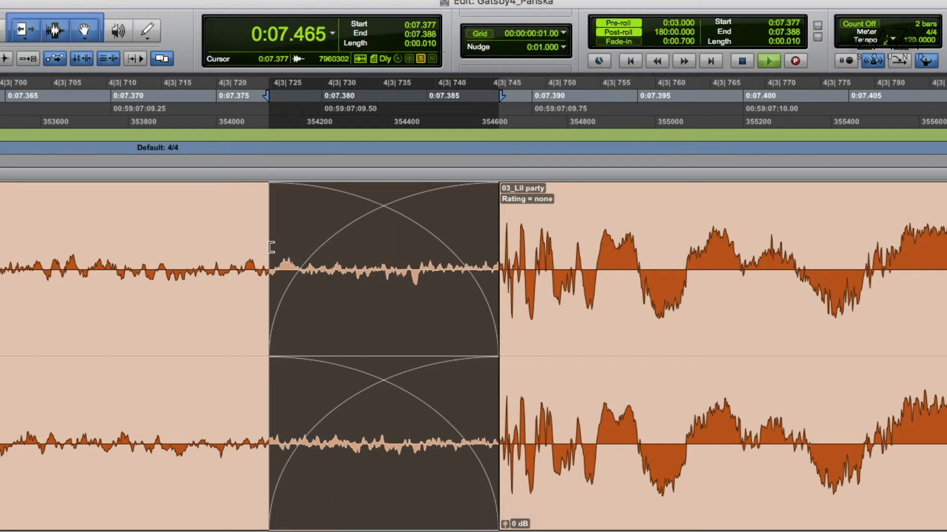
click(626, 24)
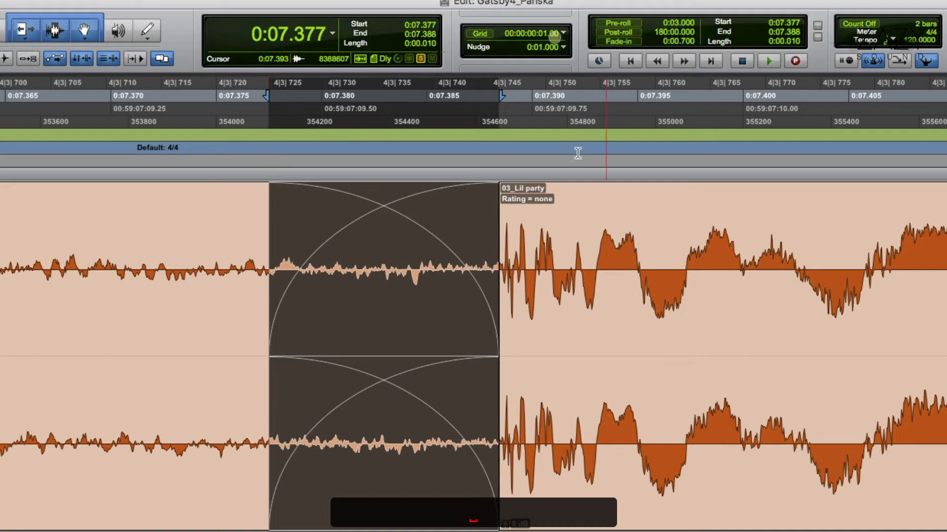
key(space)
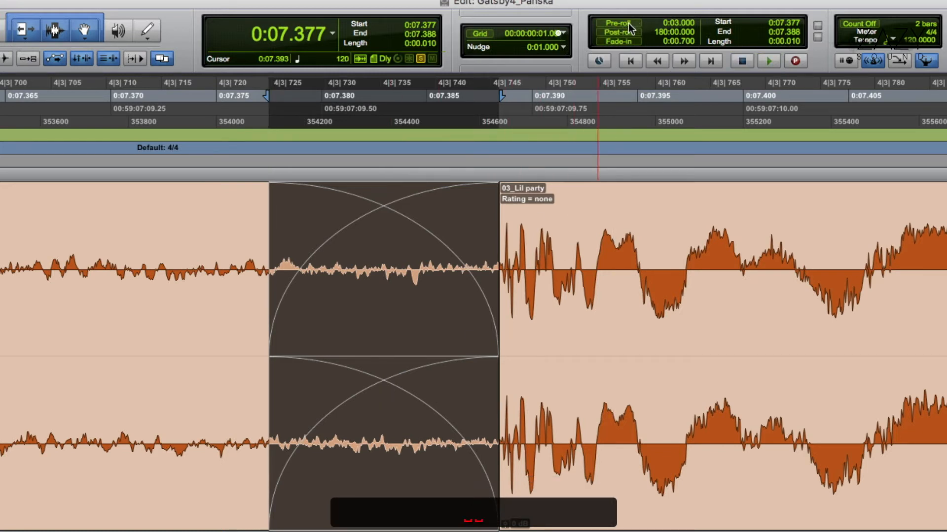
key(space)
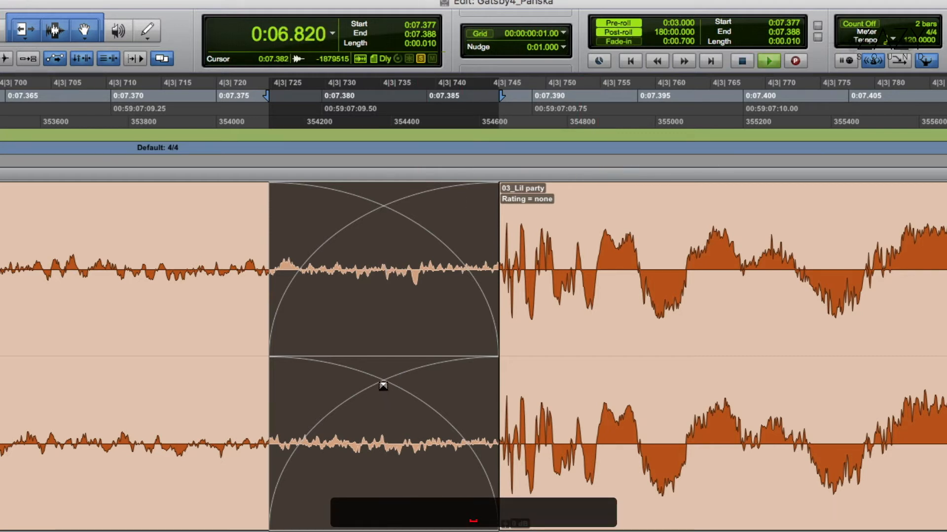
Step: Try a linear fade-in curve, Equal Gain link and S-Curve shapes on the crossfade, and return it to Equal Power with Standard shapes
drag(385, 387, 426, 265)
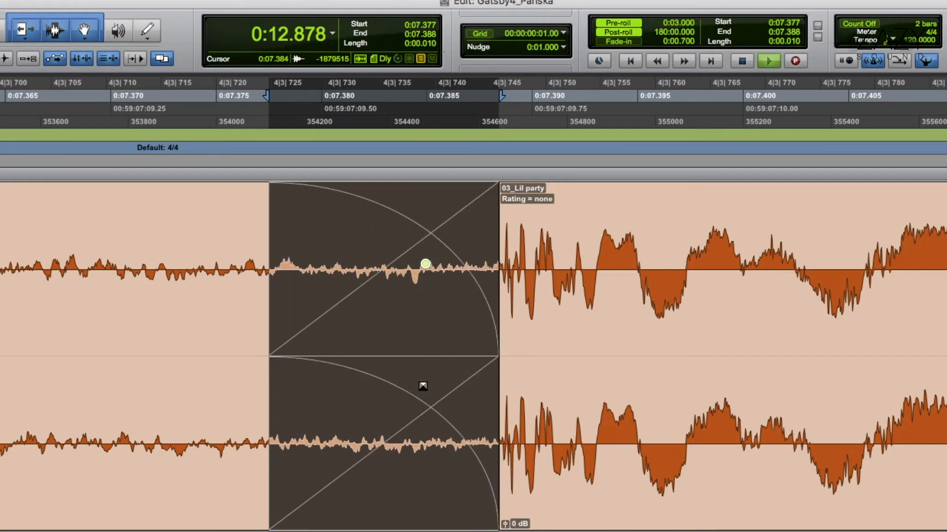
key(y)
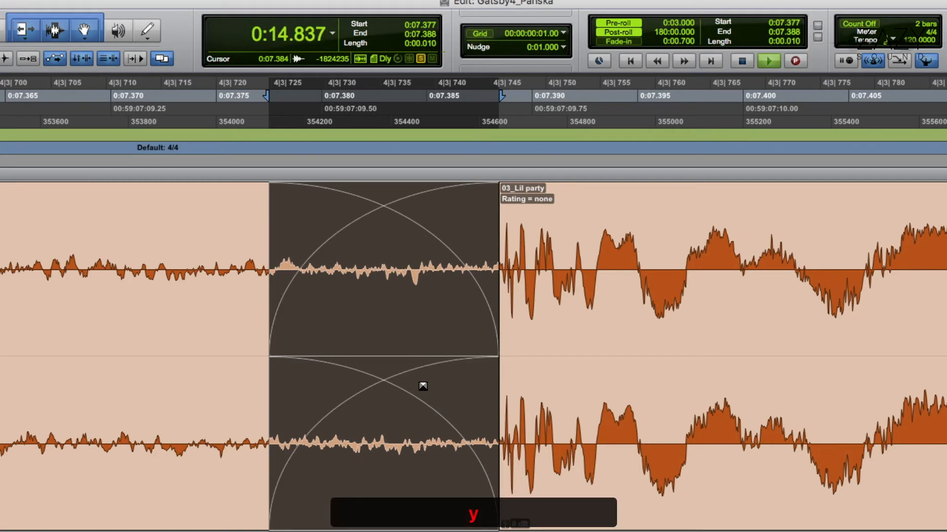
key(super+f)
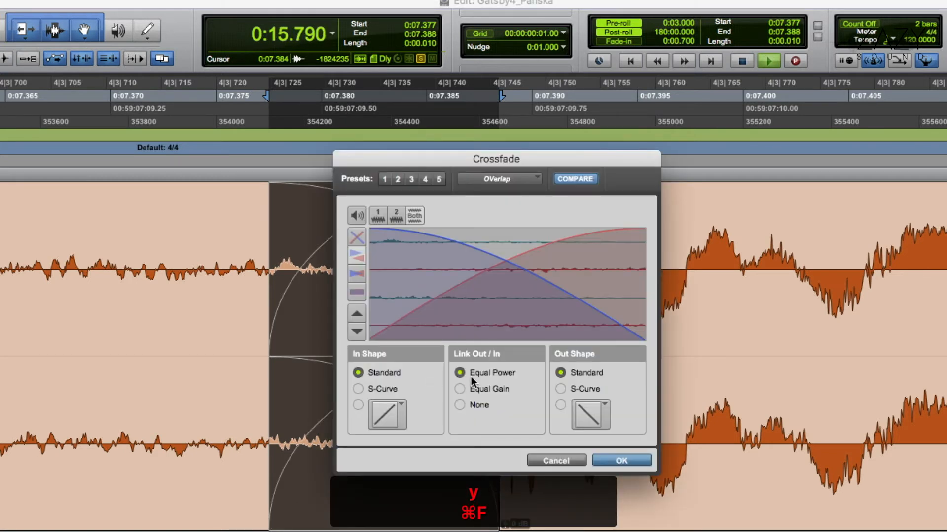
click(471, 387)
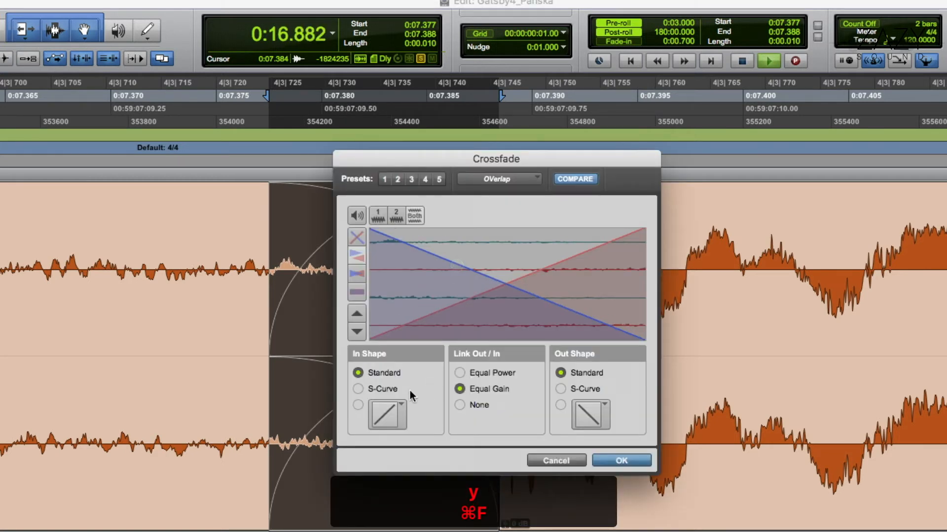
click(387, 388)
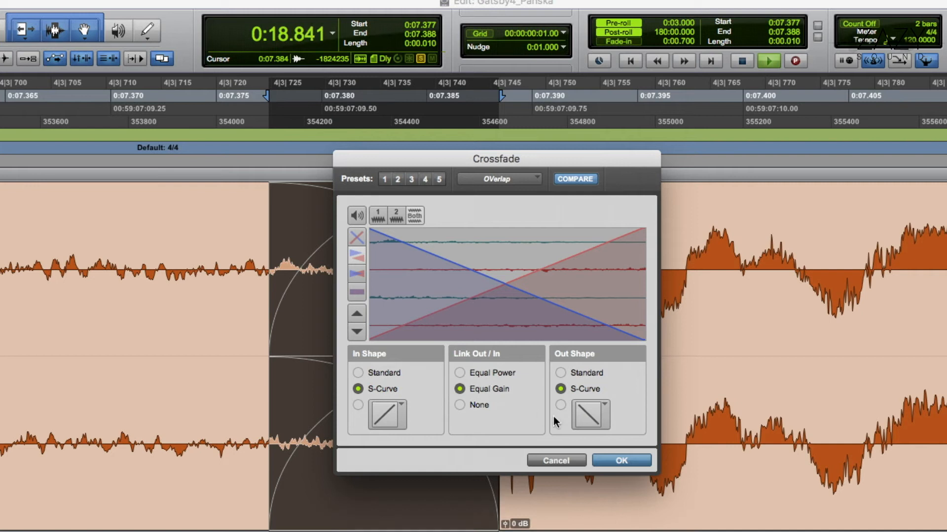
click(493, 374)
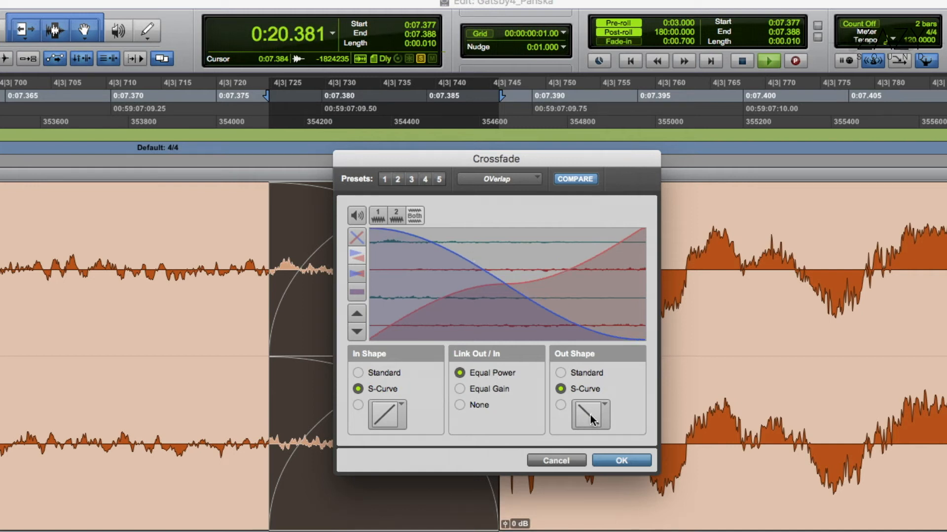
click(380, 371)
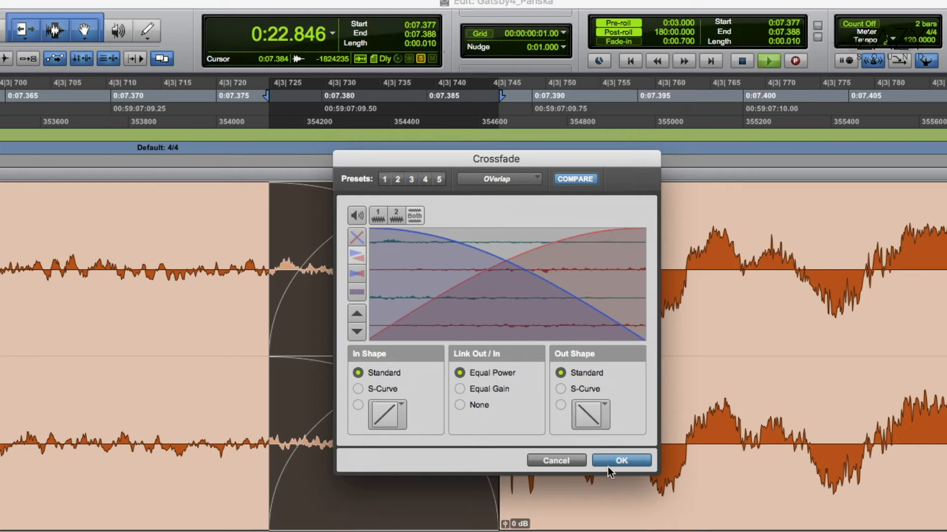
click(607, 462)
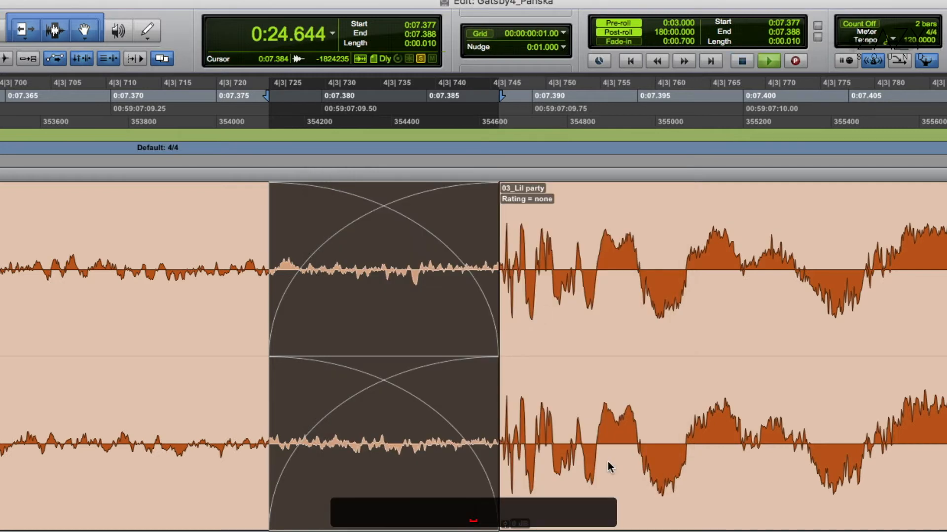
key(space)
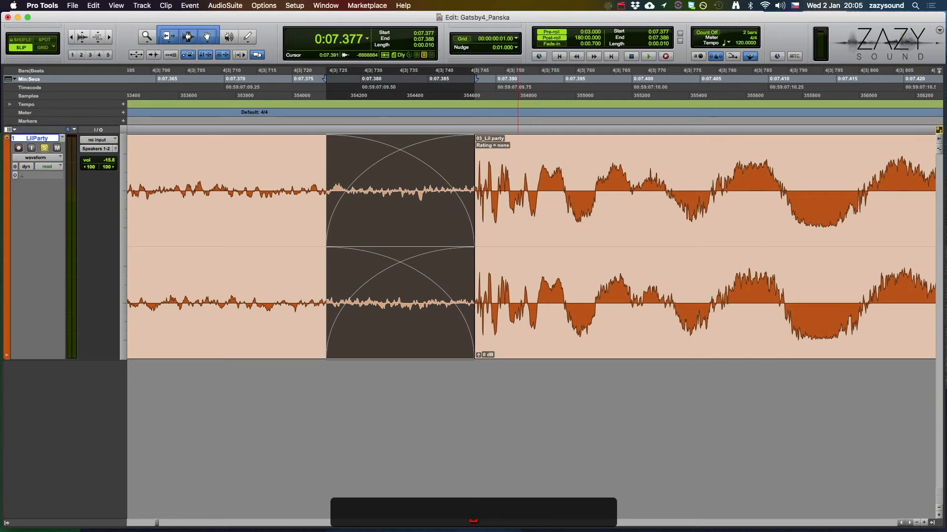
Step: Add a fade-in from 0:00.000 to 0:00.003 at the start of 01_LIL party and play it
key(Return)
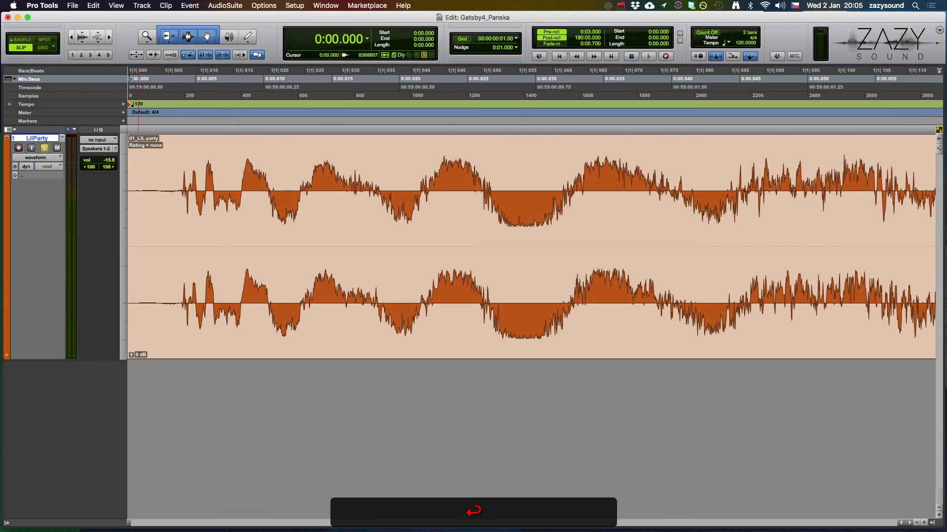
drag(130, 147, 180, 147)
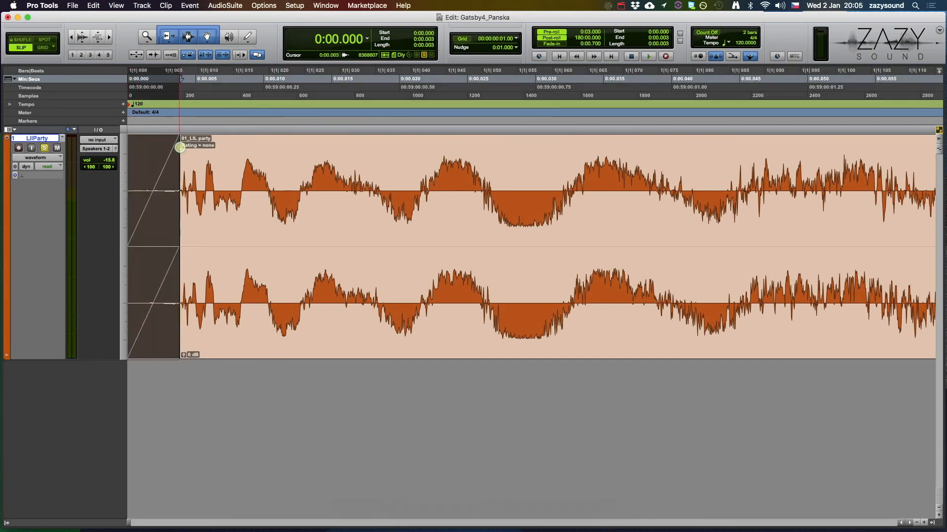
key(space)
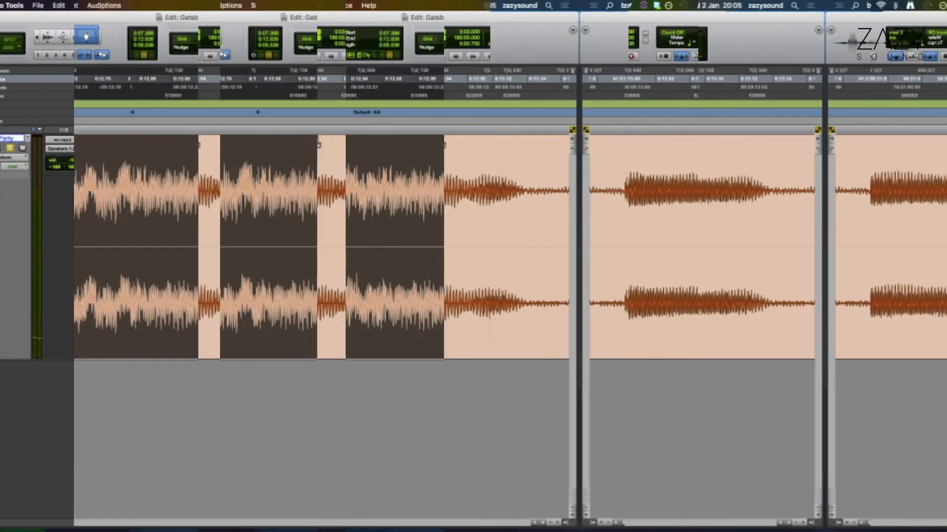
Step: Crossfade the boundary between 03_Lil party and 02_Padapam from 0:12.807 to 0:12.924 and play across it
drag(531, 345, 439, 345)
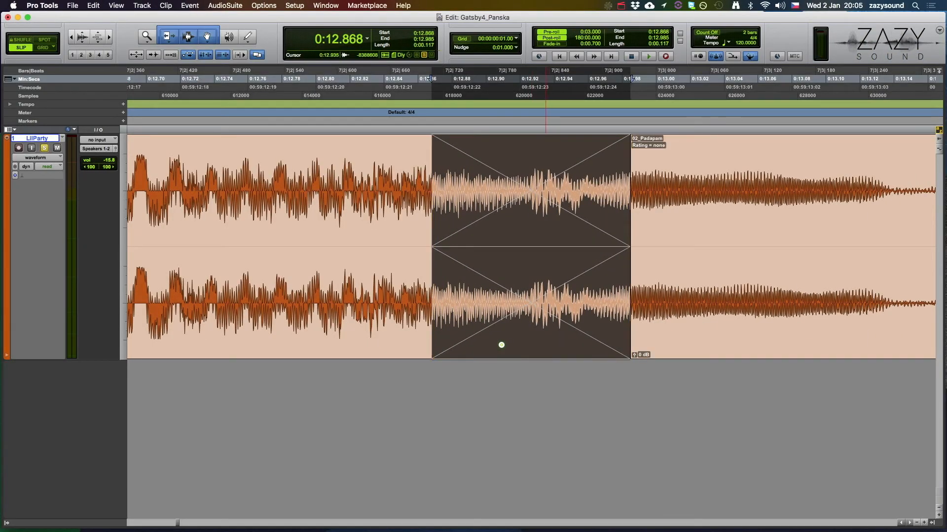
drag(545, 345, 442, 345)
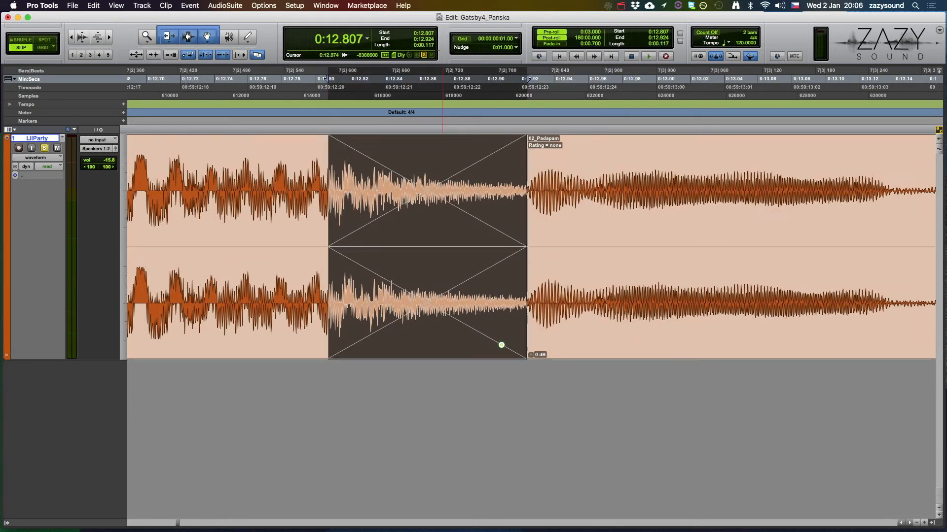
key(space)
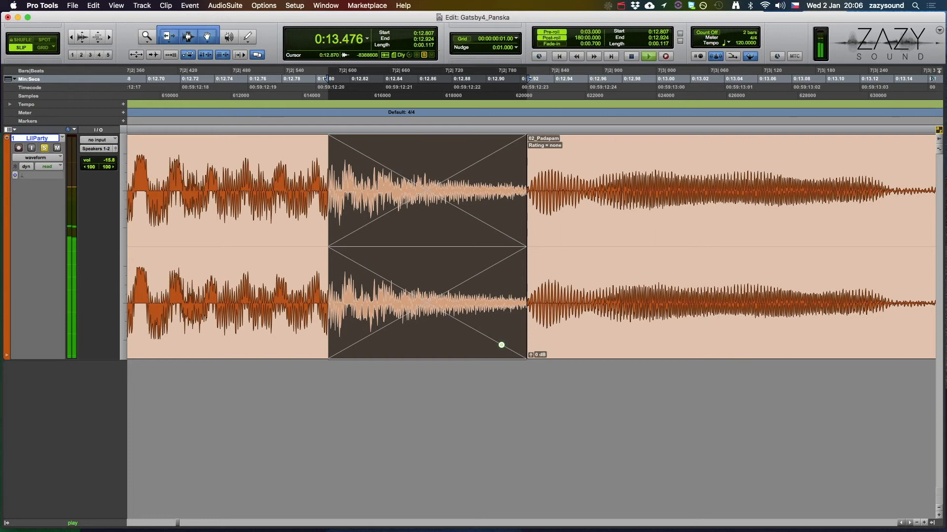
Step: Delete the unwanted tail of 02_Padapam from 0:14.691 to the clip's end
key(Tab)
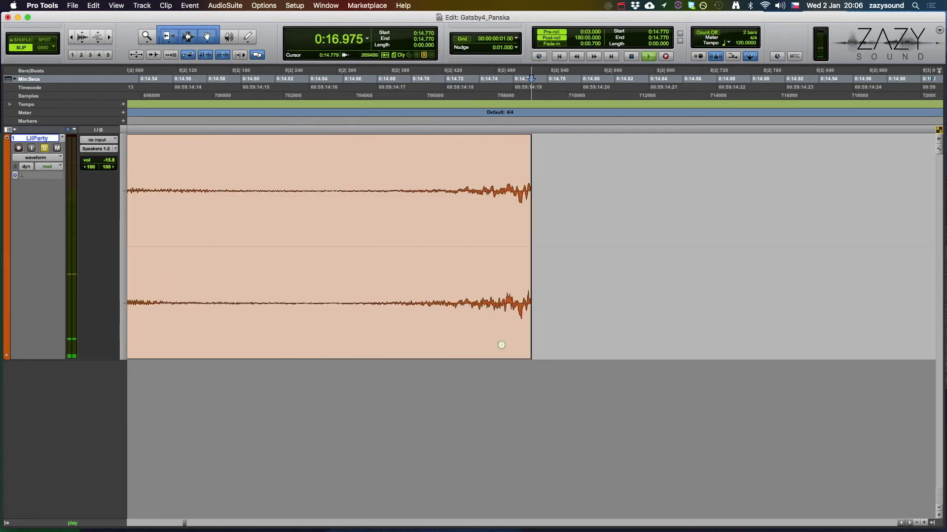
drag(546, 212, 396, 212)
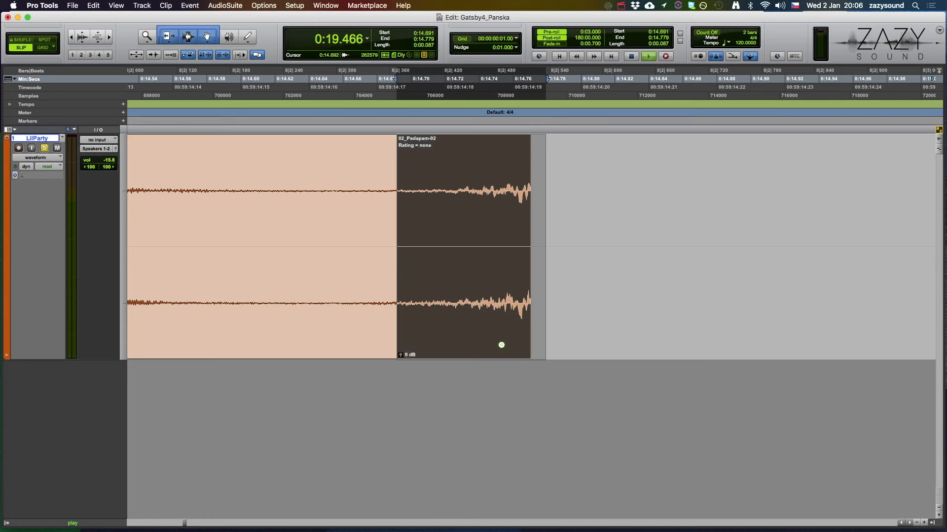
key(BackSpace)
key(r)
key(r)
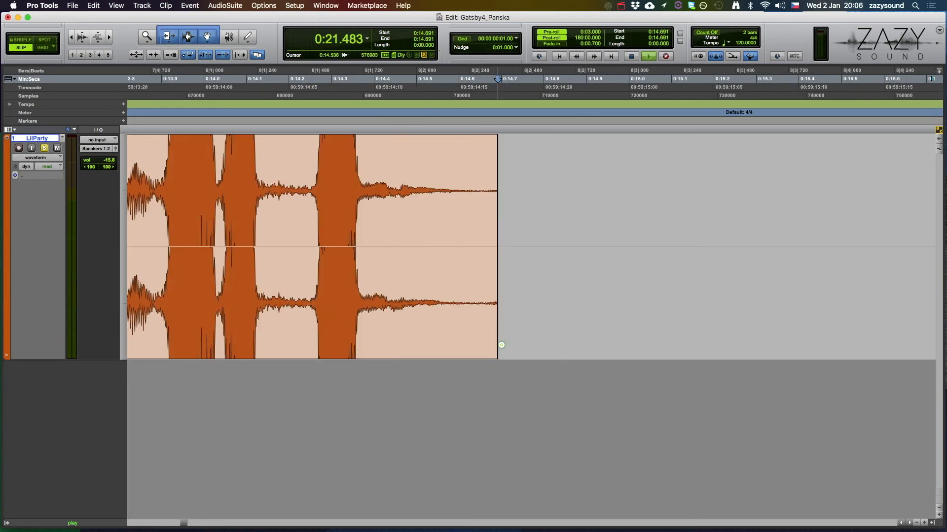
Step: Add an S-shaped fade-out from 0:14.425 to 0:14.691 at the end of the last clip and play it
drag(494, 143, 384, 143)
key(ctrl+alt+super+[)
key(space)
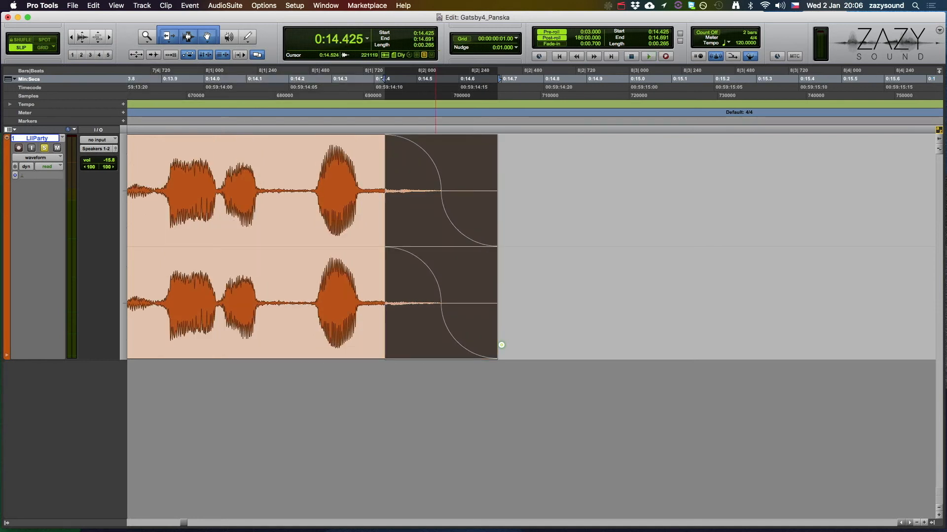
key(space)
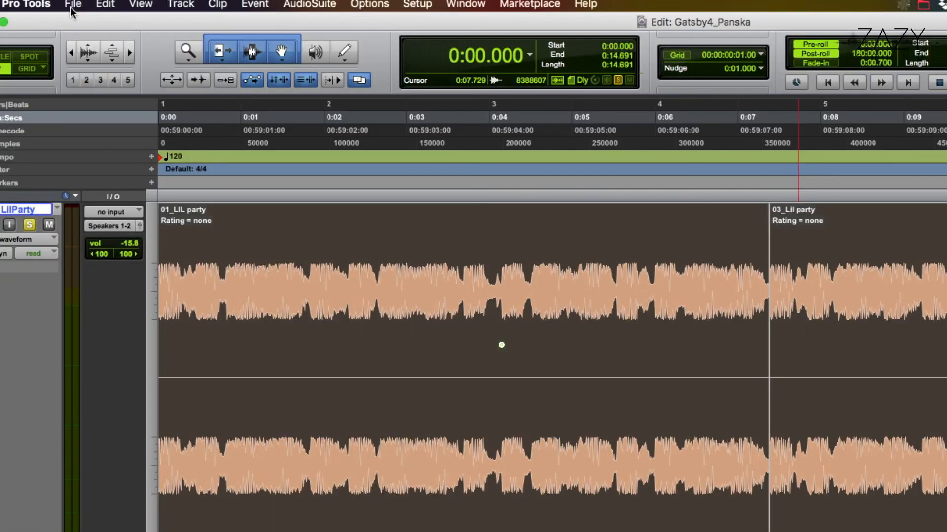
Step: Set up a bounce to disk of the whole edit as an MP3 file at a 44.1 kHz sample rate
click(72, 6)
mouse_move(79, 223)
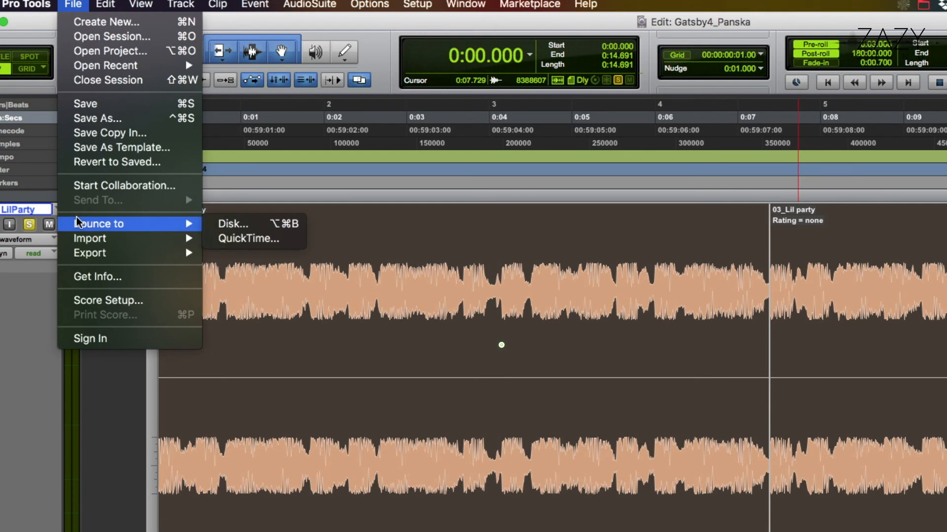
click(228, 225)
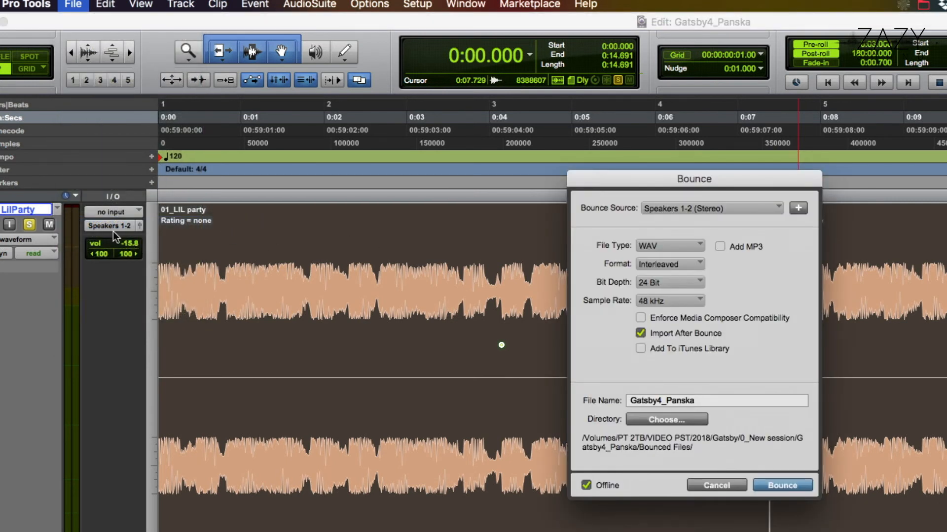
click(646, 246)
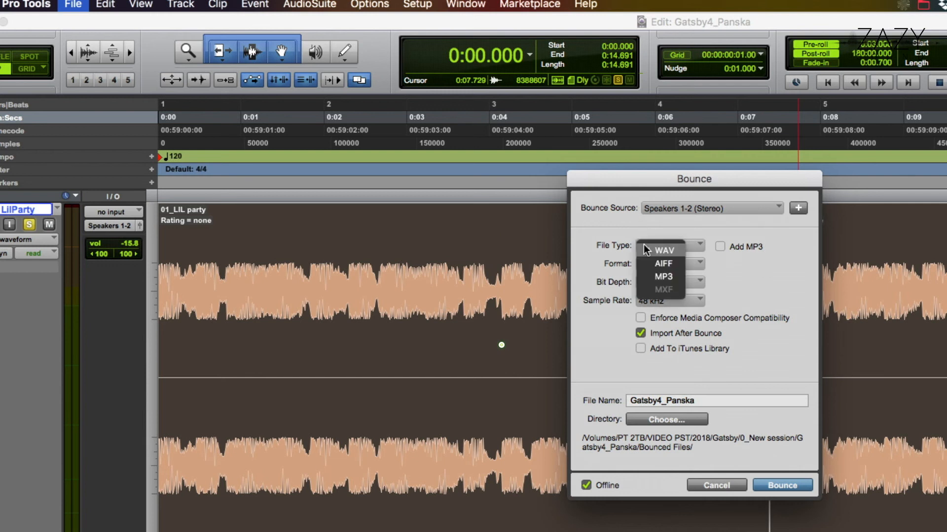
click(659, 276)
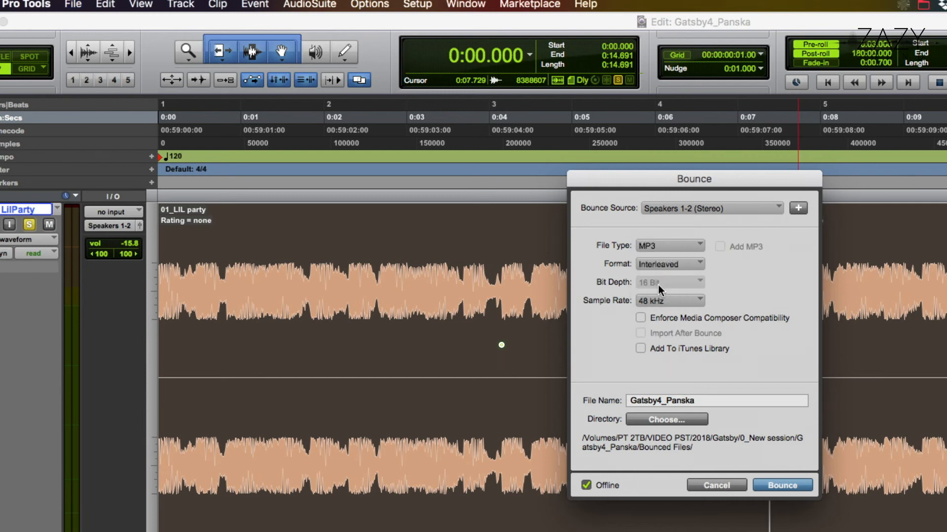
click(655, 301)
click(663, 290)
Step: Bounce the edit under the file name Excerpt with 320kbit/s MP3 encoding and save the session
drag(701, 401, 589, 399)
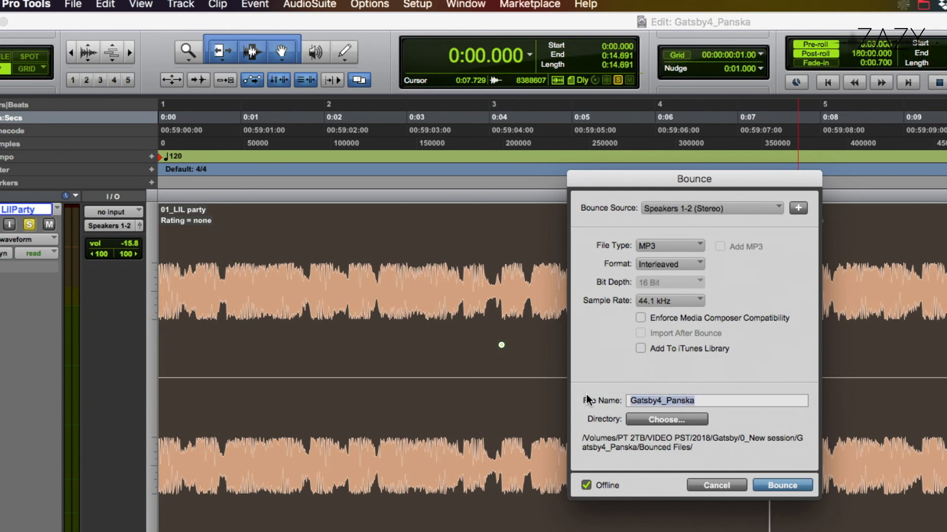
text(Excerpt)
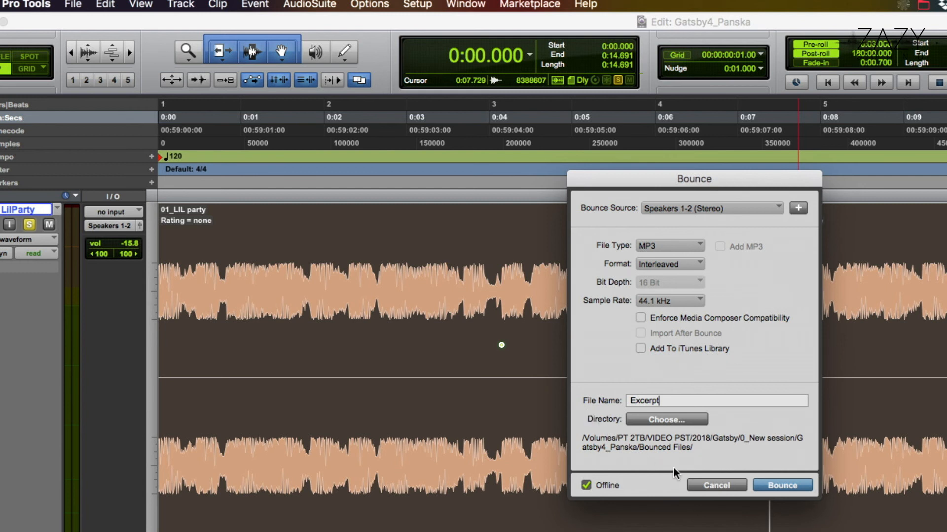
click(788, 486)
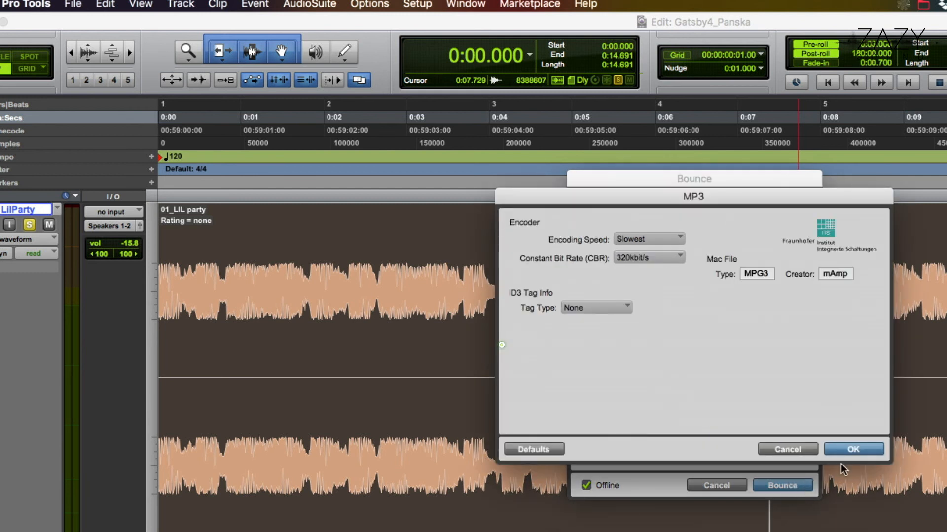
click(850, 451)
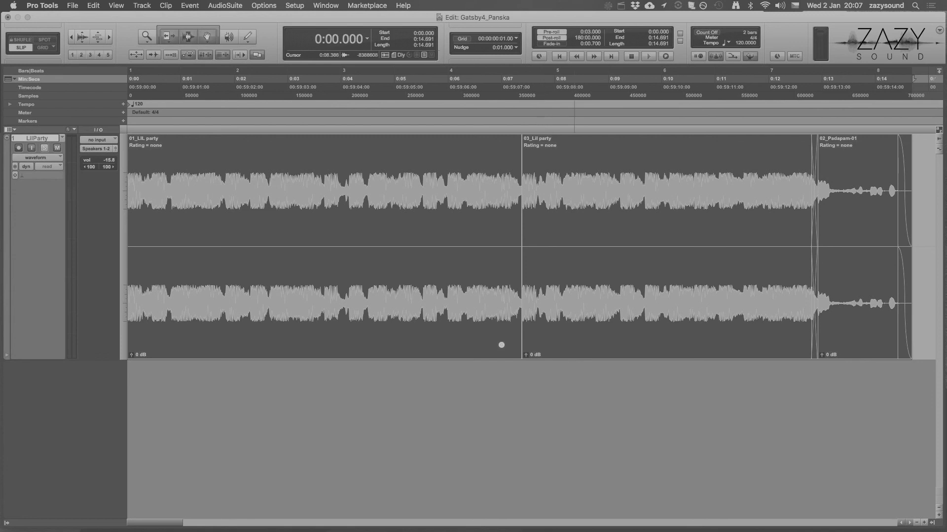
key(super+s)
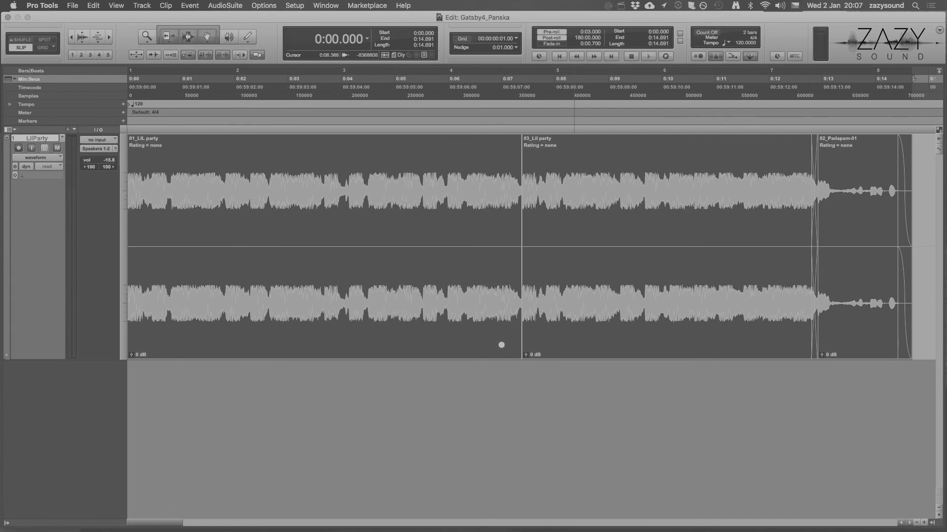